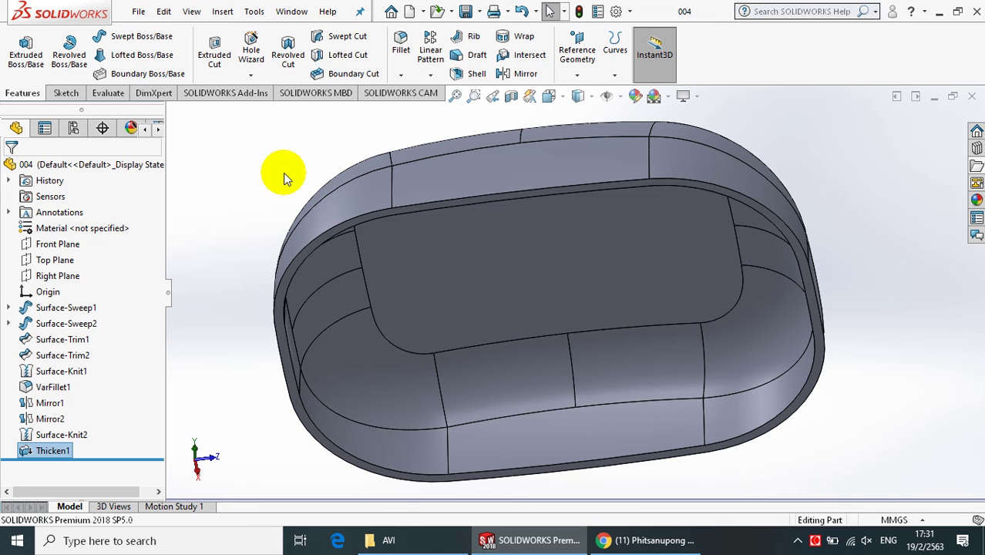
# Step: Create a new drawing on an A3 (ISO) 420 × 297 mm sheet
pyautogui.click(138, 10)
pyautogui.click(150, 32)
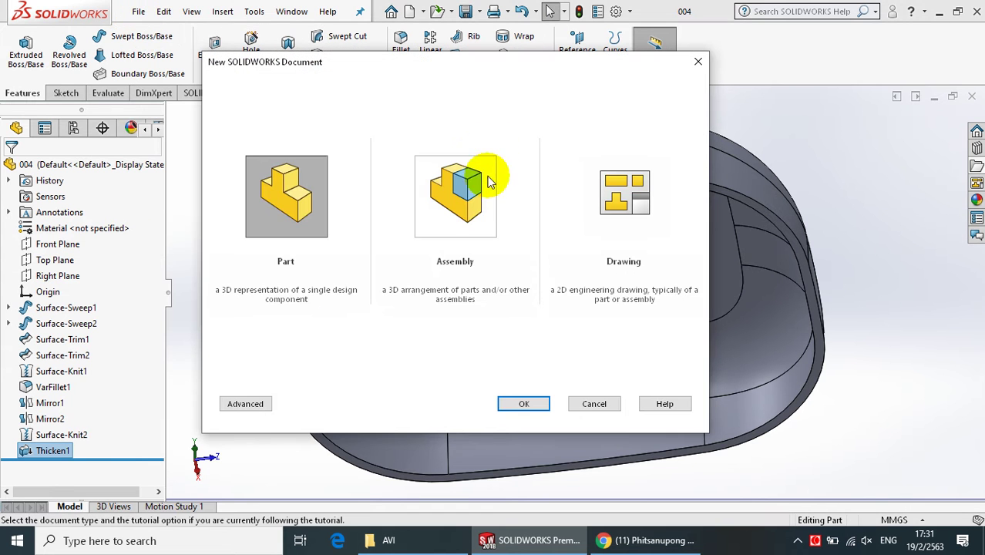
pyautogui.click(613, 199)
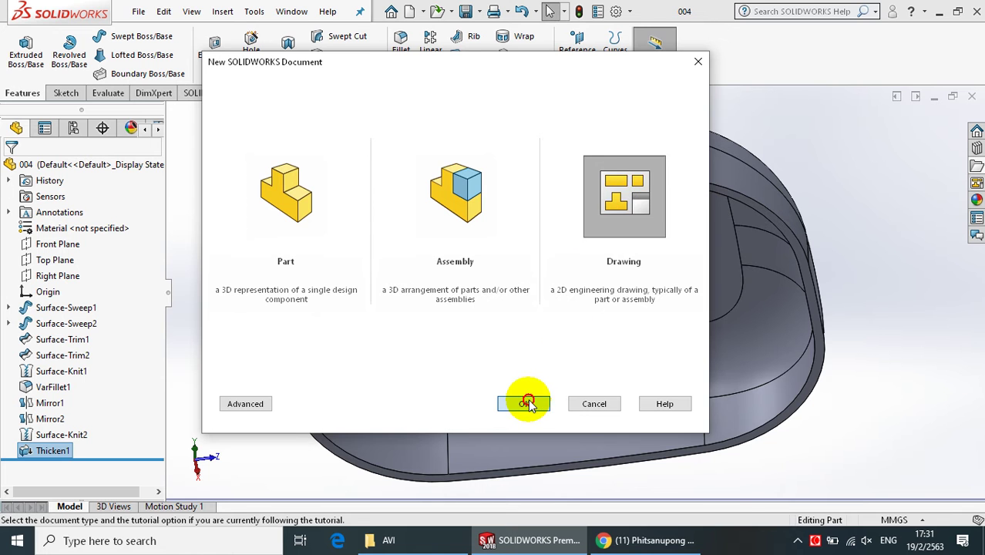
pyautogui.click(526, 403)
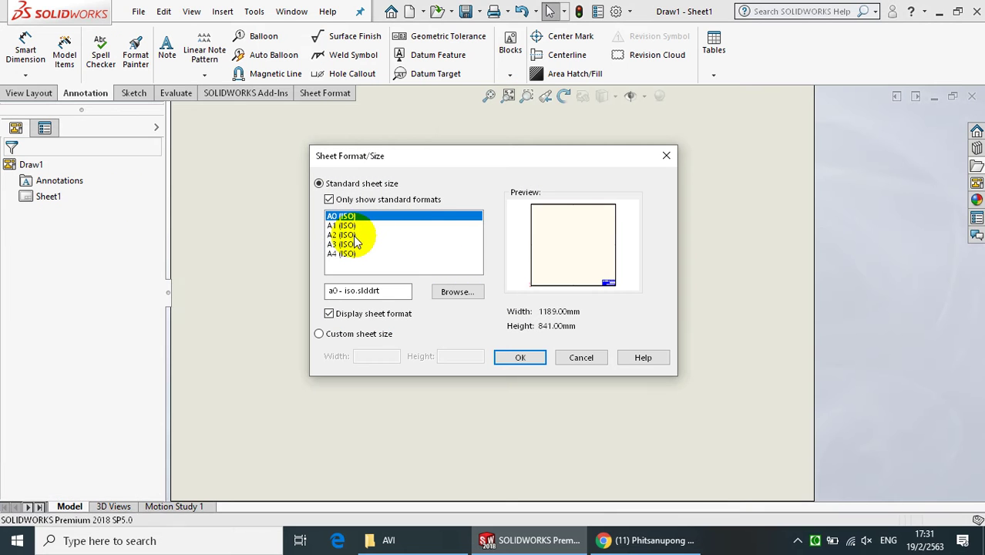
pyautogui.click(348, 244)
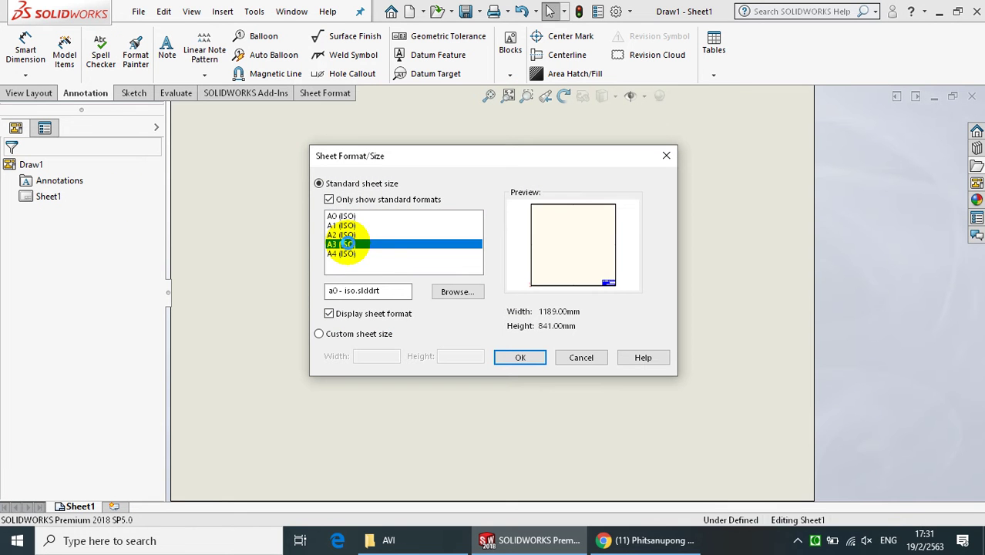
pyautogui.click(534, 359)
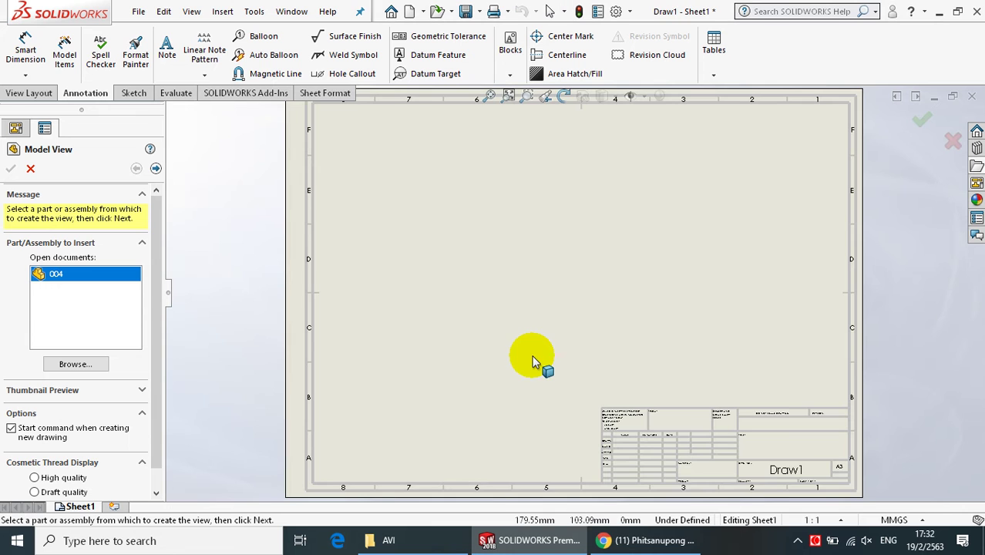
# Step: Place the 004 tray's plan view, projected elevations and an isometric view on the sheet
pyautogui.click(107, 369)
pyautogui.click(674, 164)
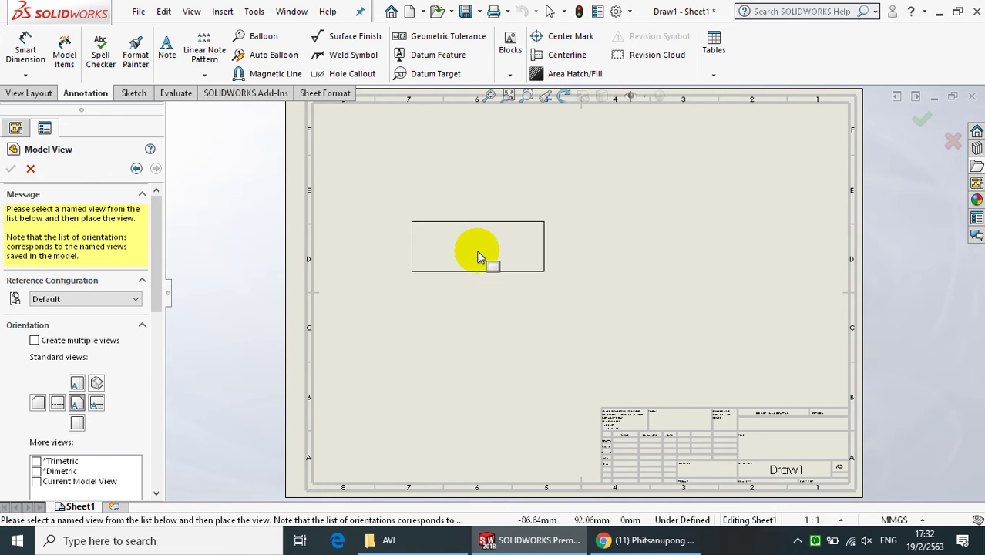
pyautogui.click(453, 209)
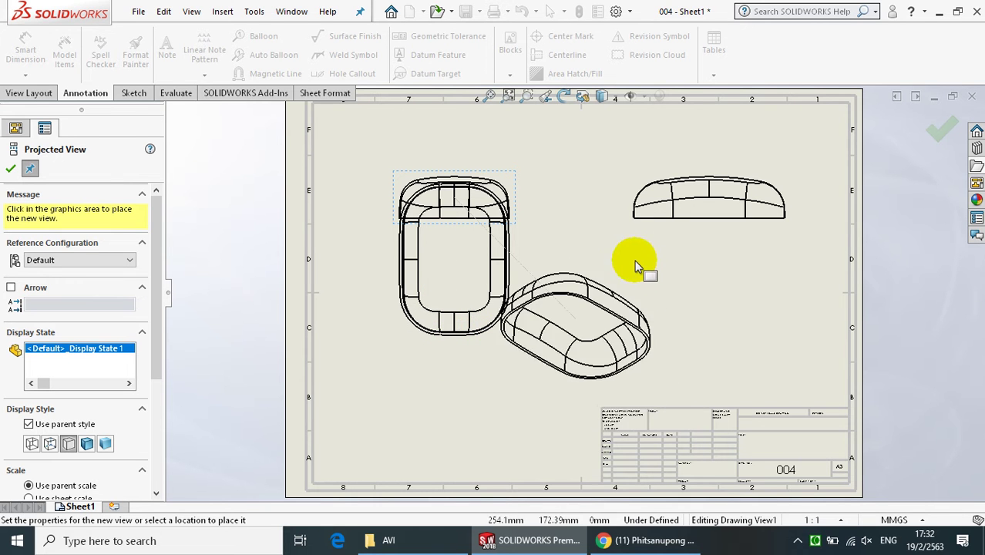
pyautogui.click(647, 300)
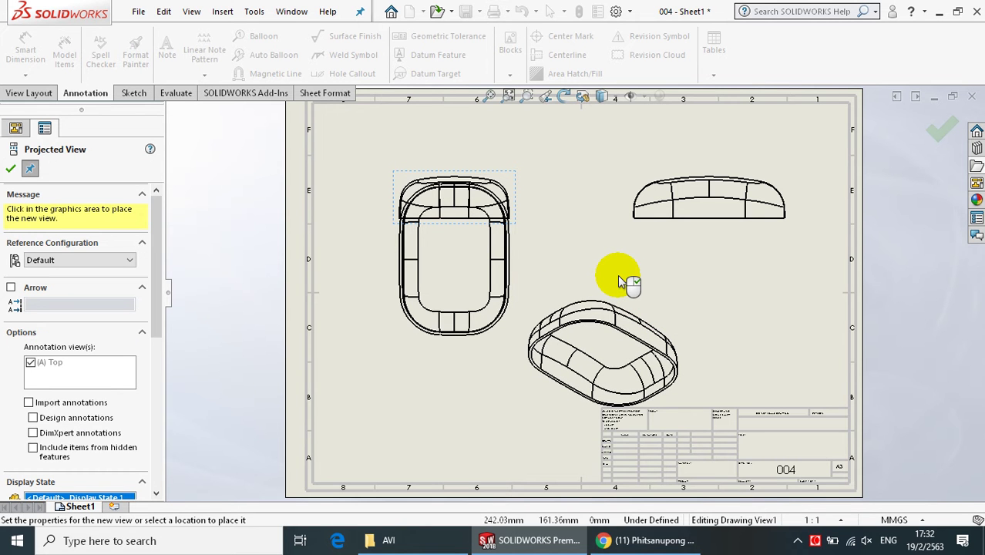
# Step: Move the plan view further down and the isometric view to the lower right
pyautogui.click(11, 168)
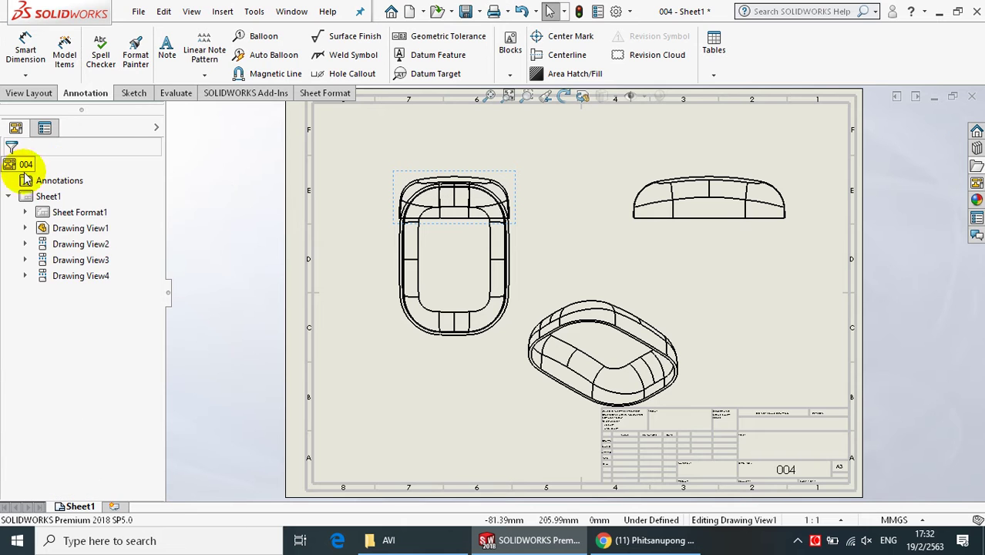
pyautogui.moveTo(437, 343); pyautogui.dragTo(440, 430)
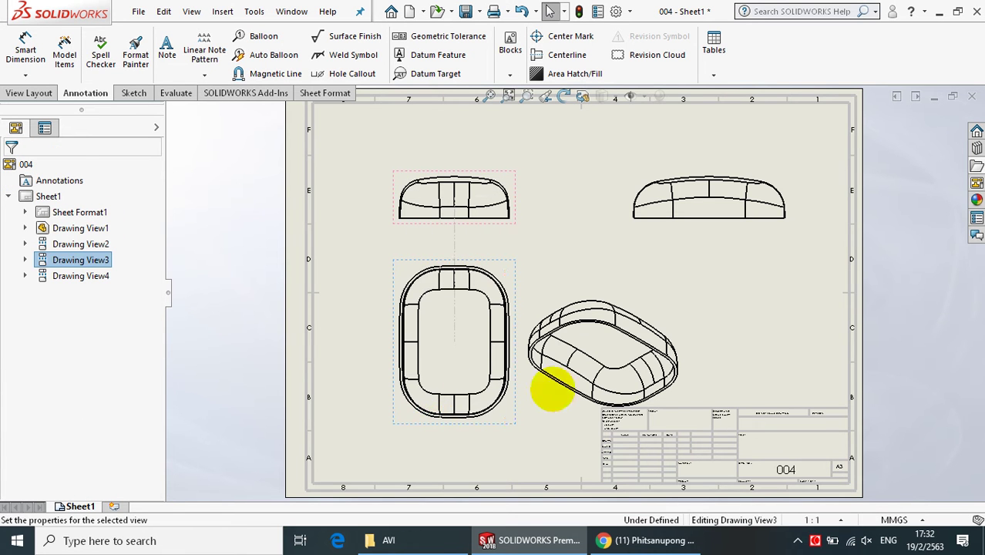
pyautogui.moveTo(705, 310)
pyautogui.mouseDown()
pyautogui.moveTo(806, 279)
pyautogui.moveTo(795, 296)
pyautogui.mouseUp()
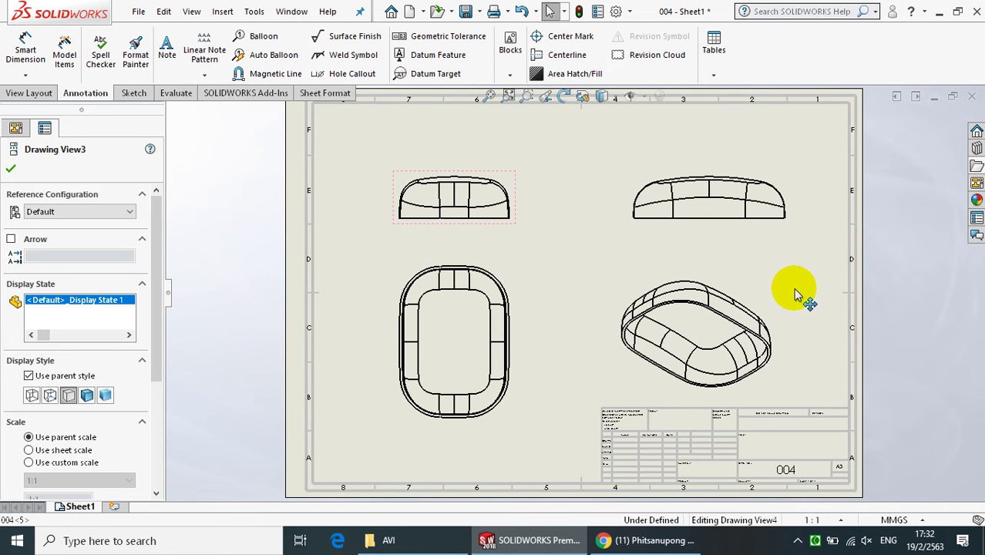
# Step: Set the isometric view's display style to Shaded With Edges
pyautogui.doubleClick(798, 300)
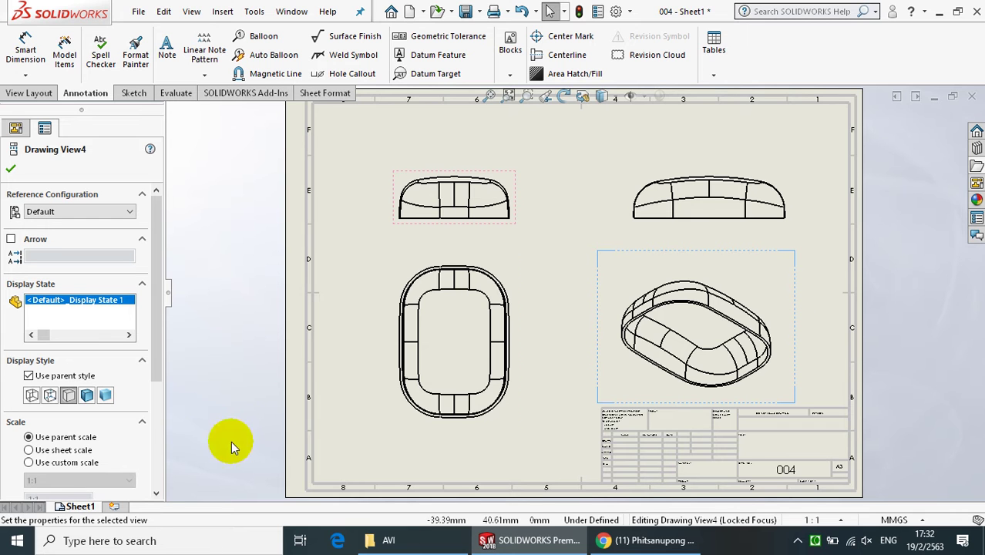
pyautogui.click(86, 395)
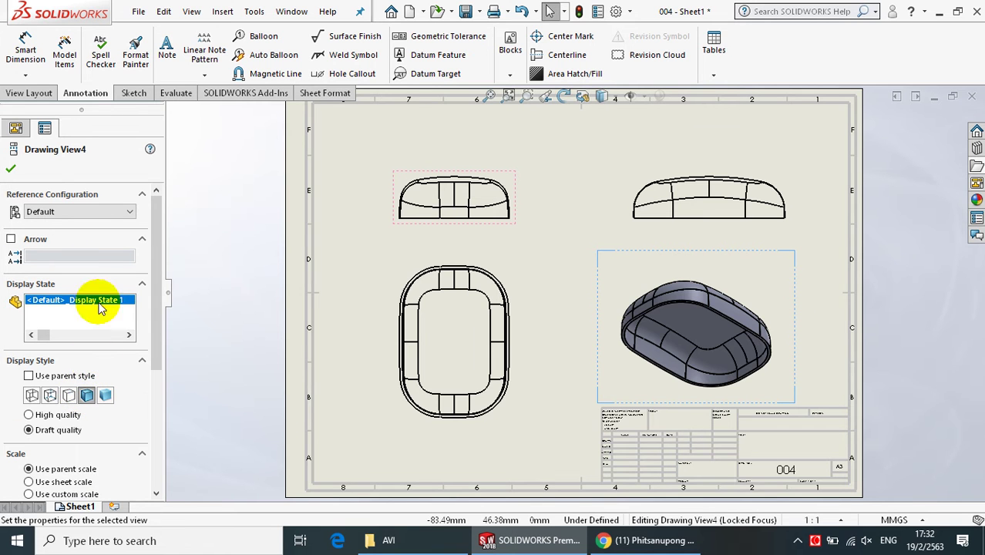
pyautogui.click(11, 169)
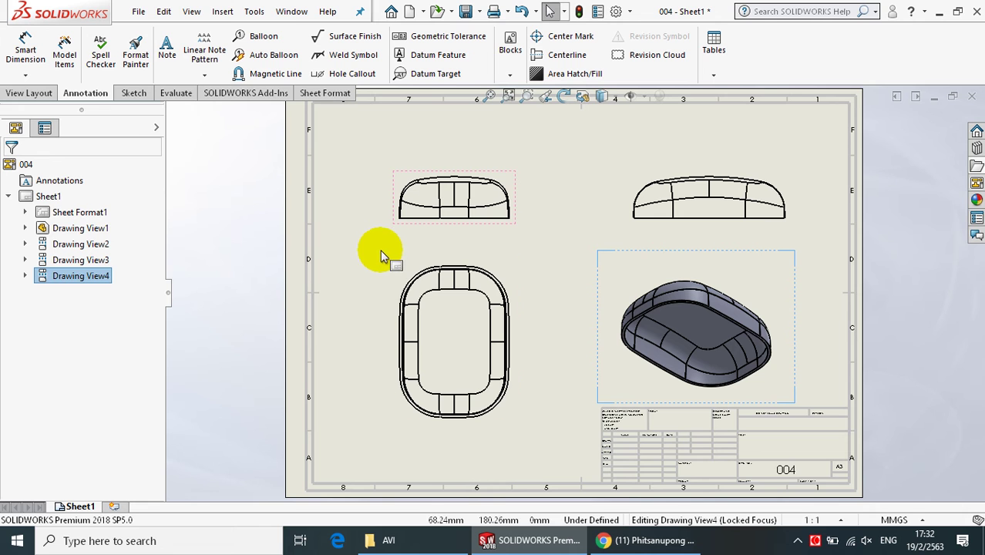
pyautogui.click(368, 252)
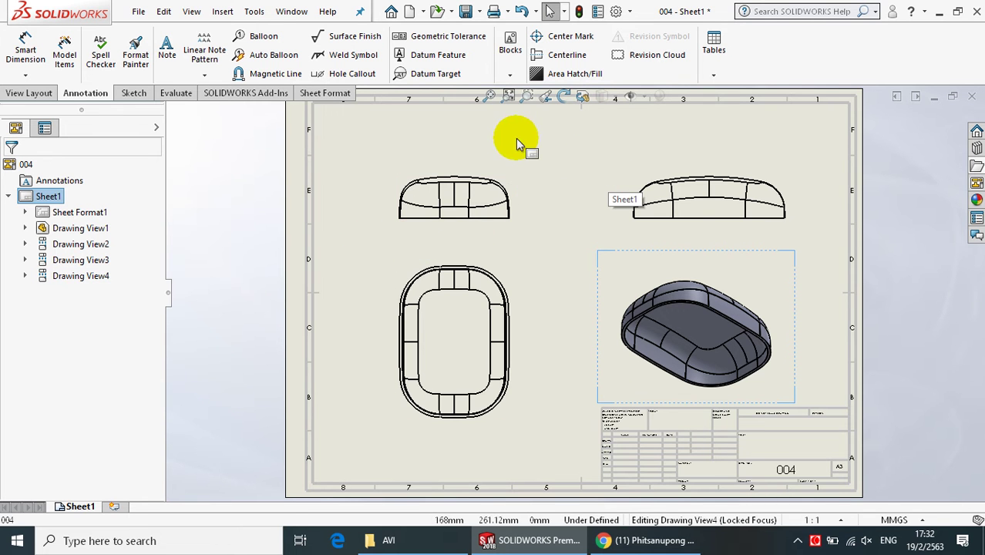
pyautogui.click(475, 163)
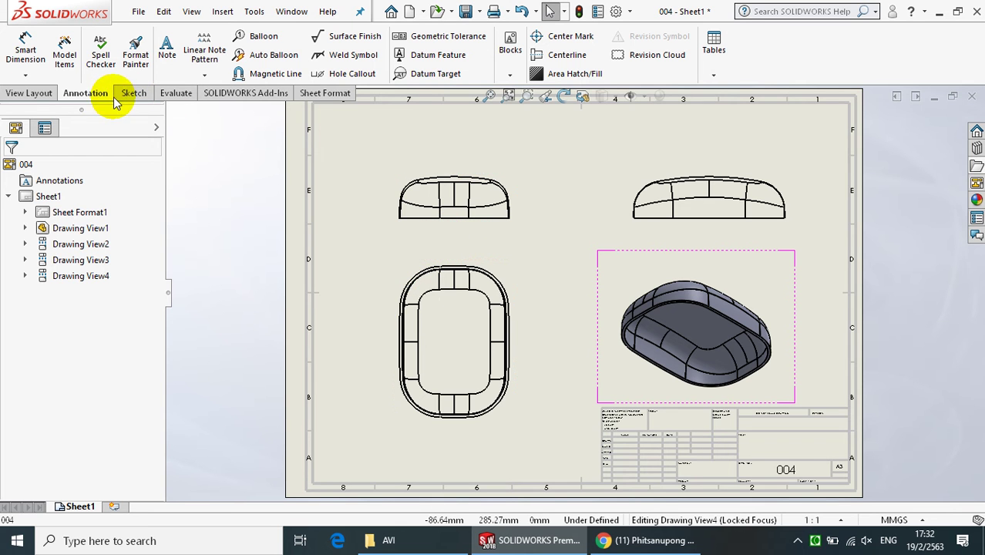
# Step: Insert model dimensions from the entire 004 model into all drawing views
pyautogui.click(65, 50)
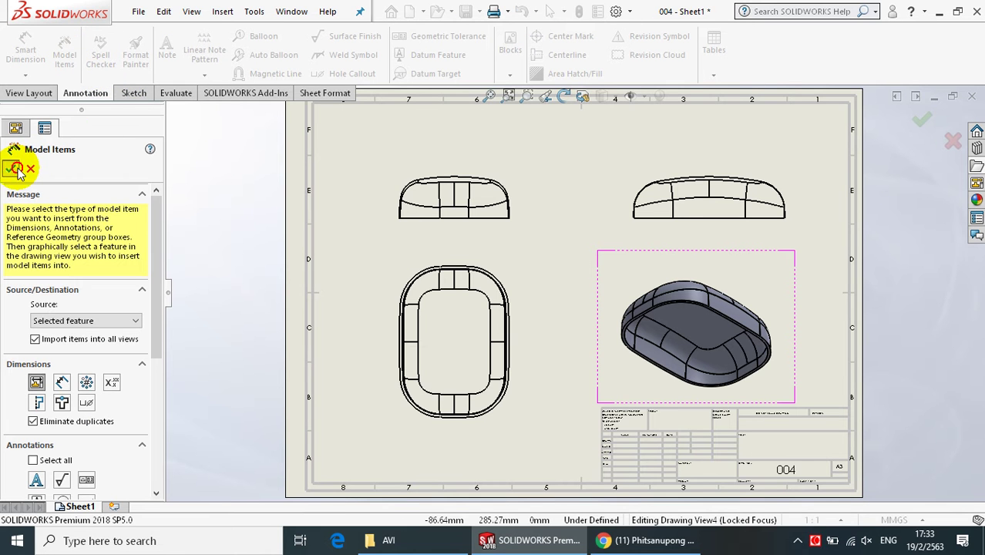
pyautogui.click(13, 169)
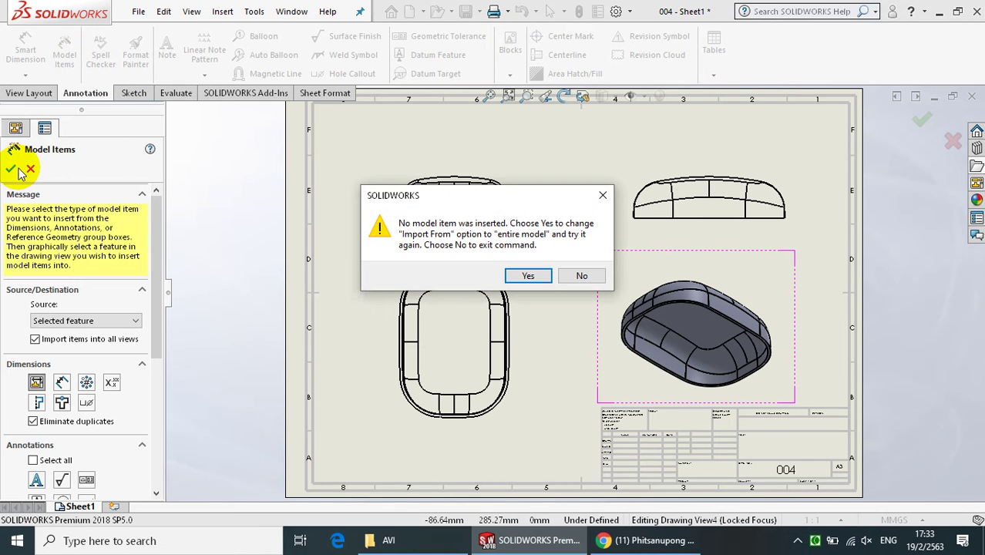
pyautogui.click(528, 276)
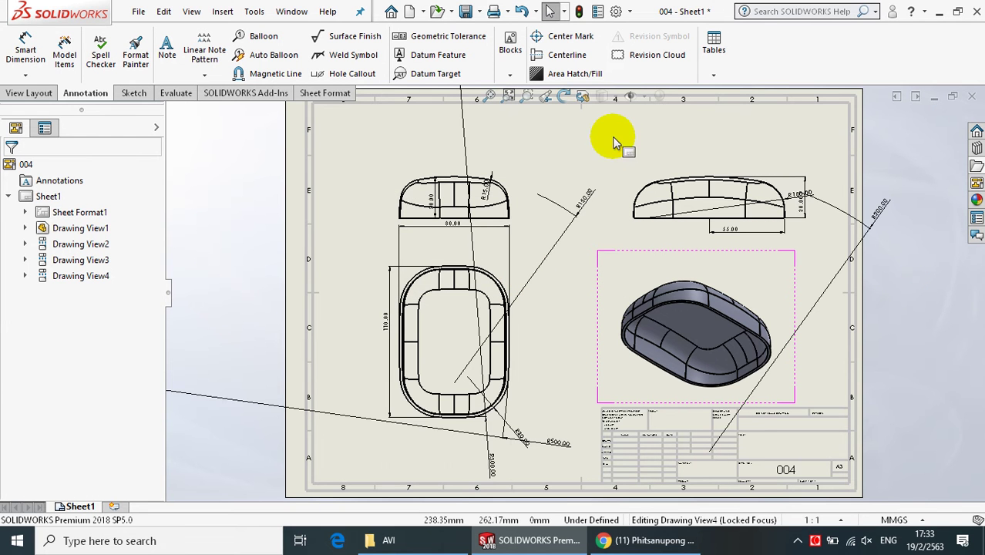
pyautogui.click(614, 13)
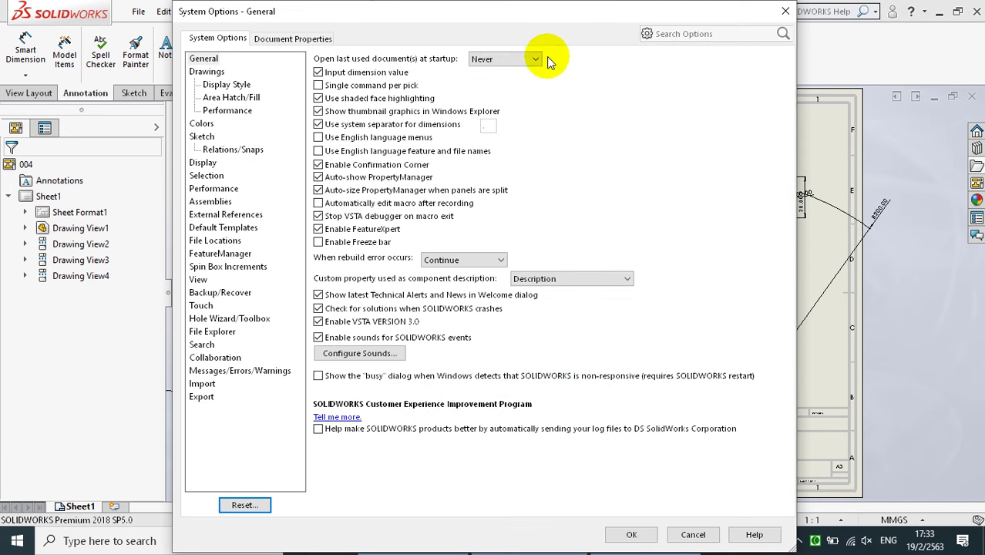
# Step: Set the document's dimension trailing zeroes to Remove, so values read 80, 110, 55
pyautogui.click(310, 42)
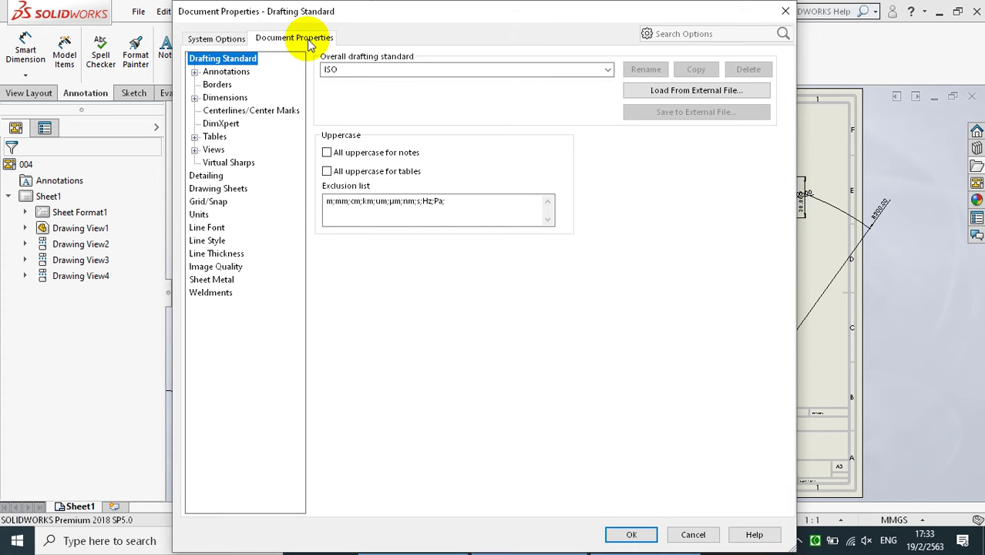
pyautogui.click(225, 97)
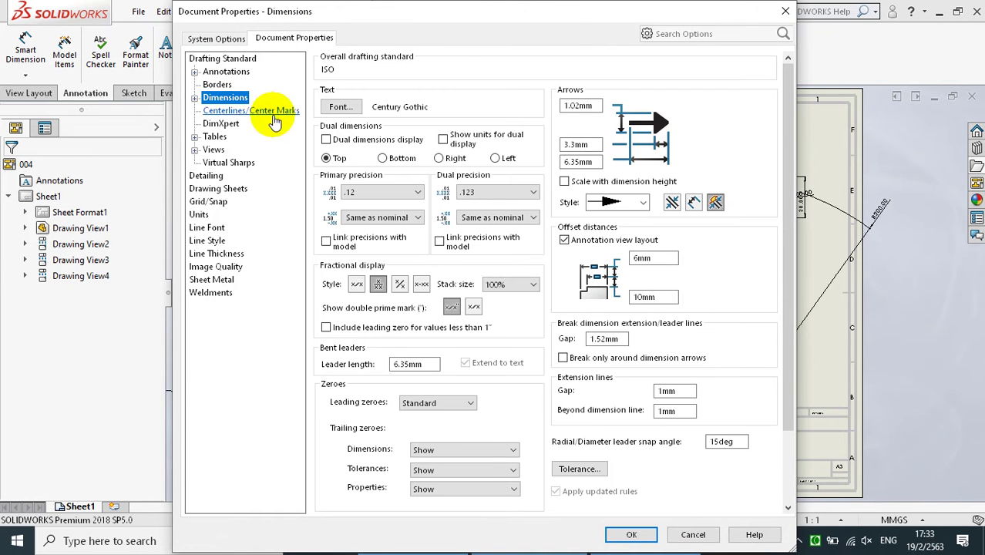
pyautogui.click(484, 450)
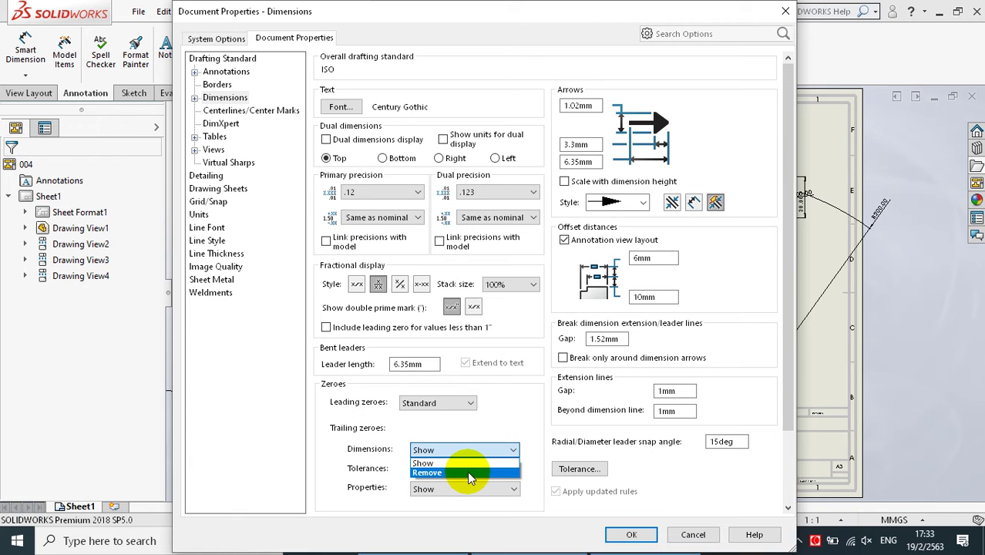
pyautogui.click(461, 467)
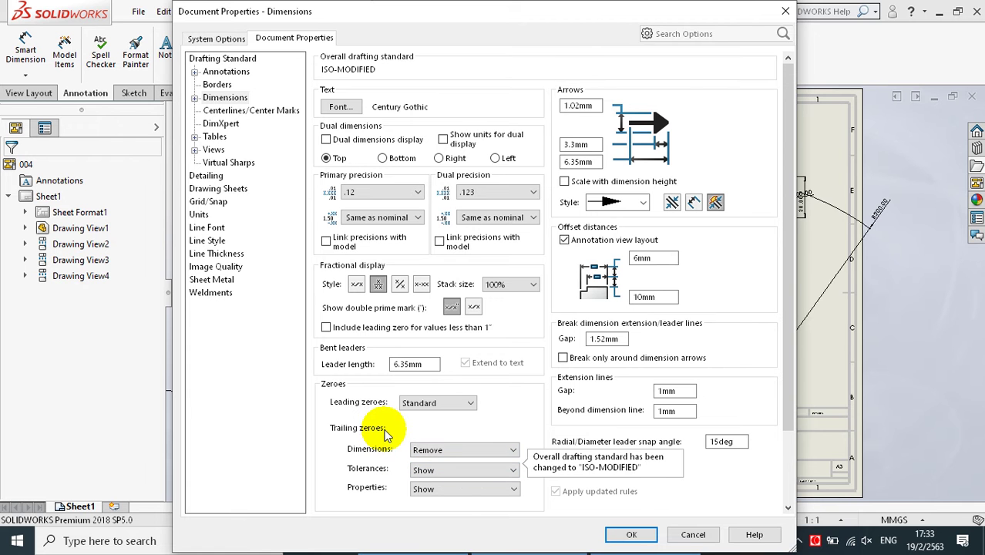
pyautogui.click(630, 534)
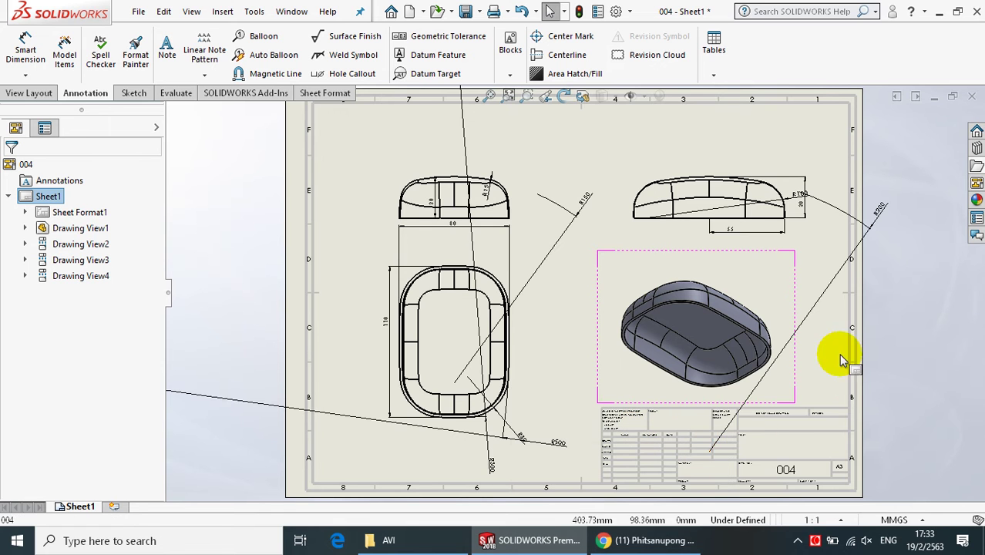
# Step: Move the R200 radius dimension above the right-hand side view
pyautogui.scroll(-2, 810, 191)
pyautogui.moveTo(758, 204); pyautogui.dragTo(778, 191)
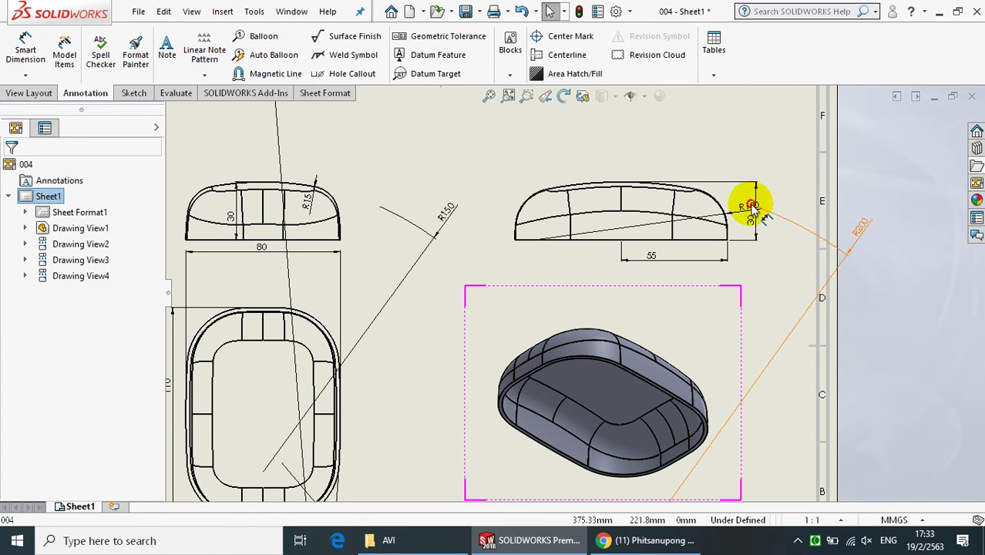
pyautogui.moveTo(672, 172); pyautogui.dragTo(539, 129)
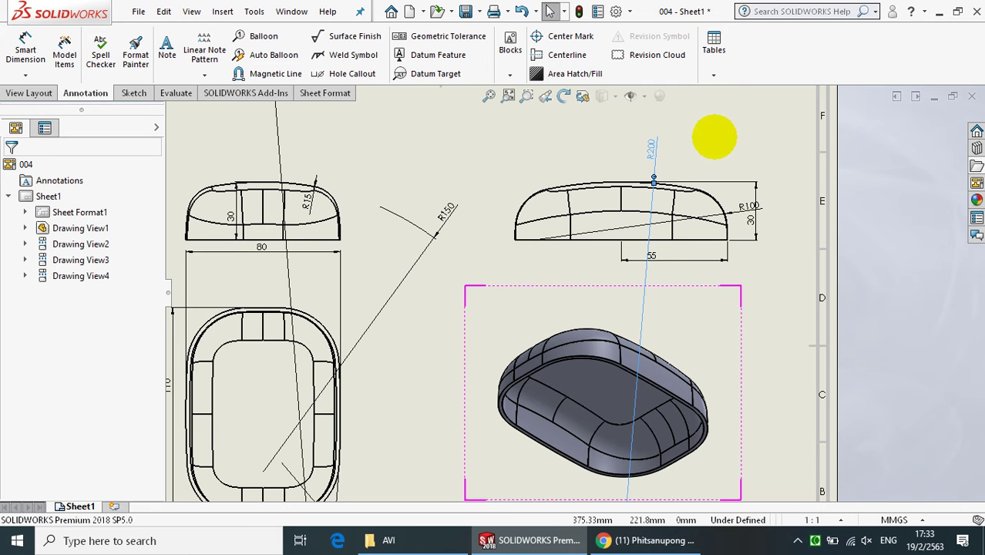
pyautogui.doubleClick(710, 174)
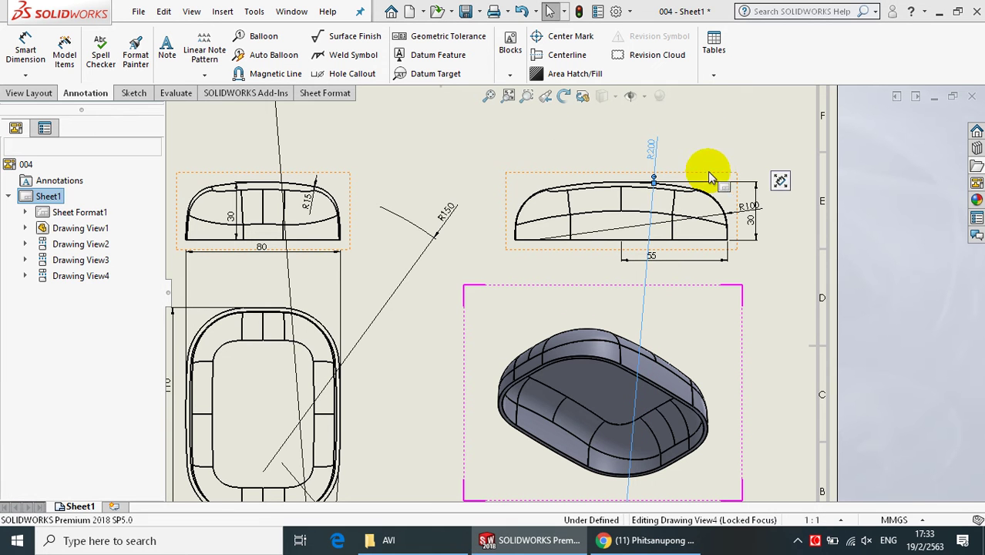
pyautogui.click(747, 206)
pyautogui.click(653, 133)
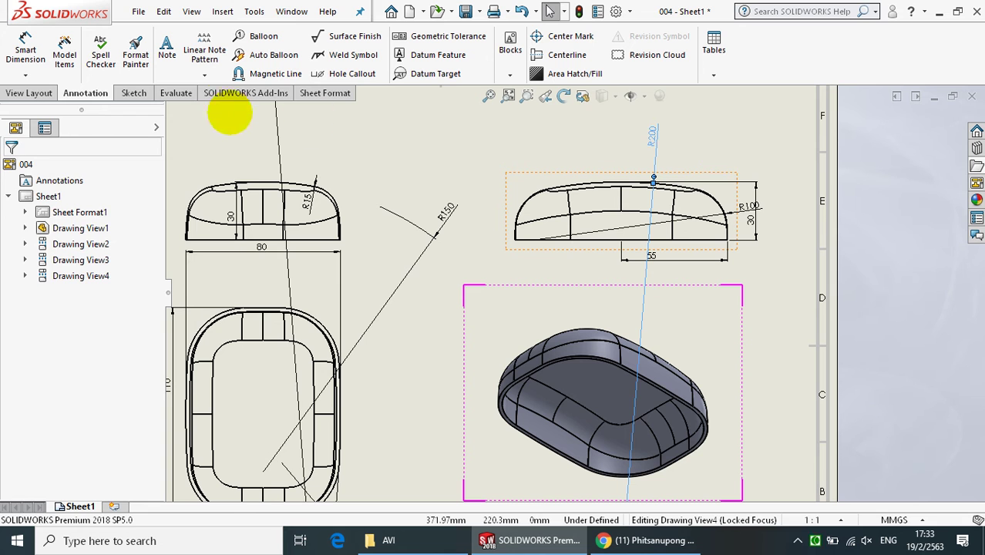
pyautogui.click(693, 147)
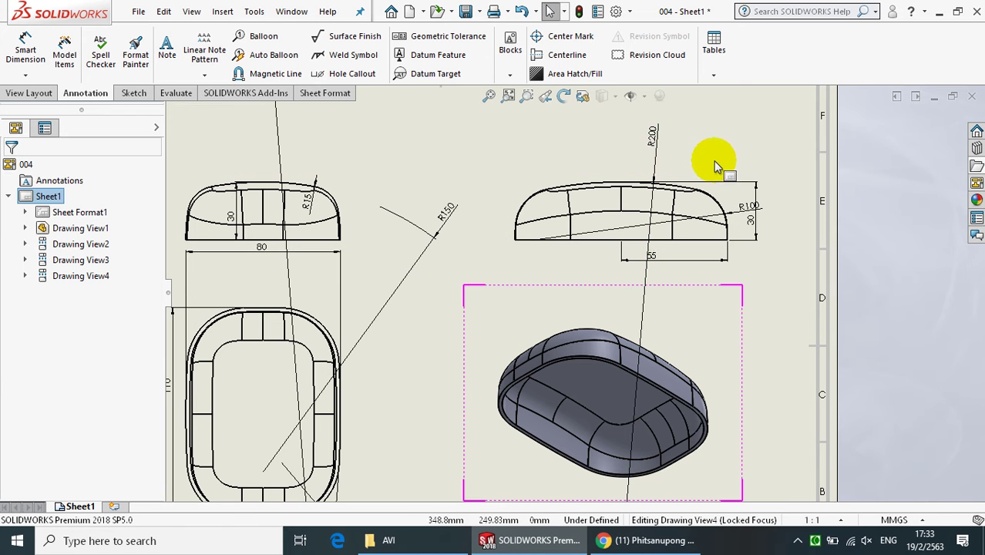
# Step: Place the R100 label right of the right-hand view, beside the 30 height dimension
pyautogui.click(749, 214)
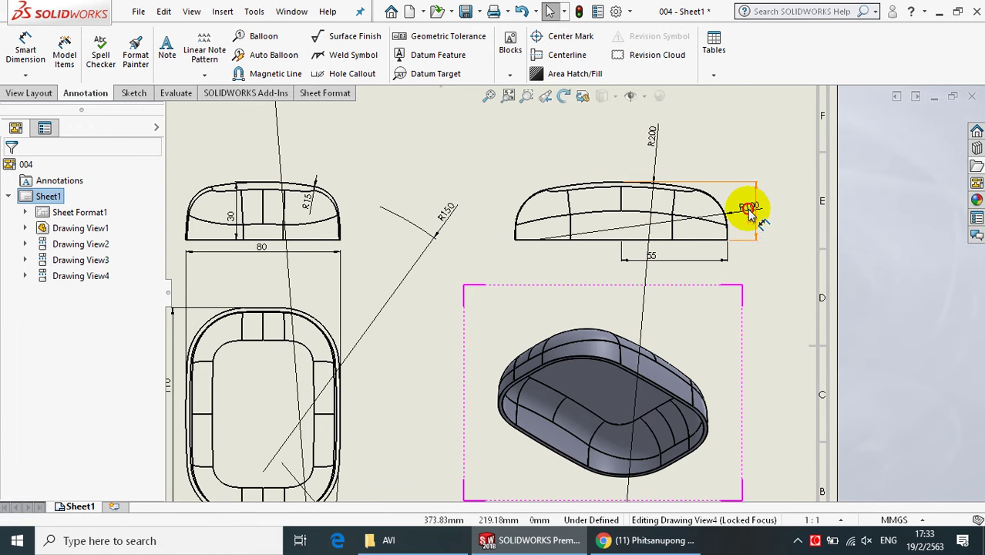
pyautogui.click(772, 214)
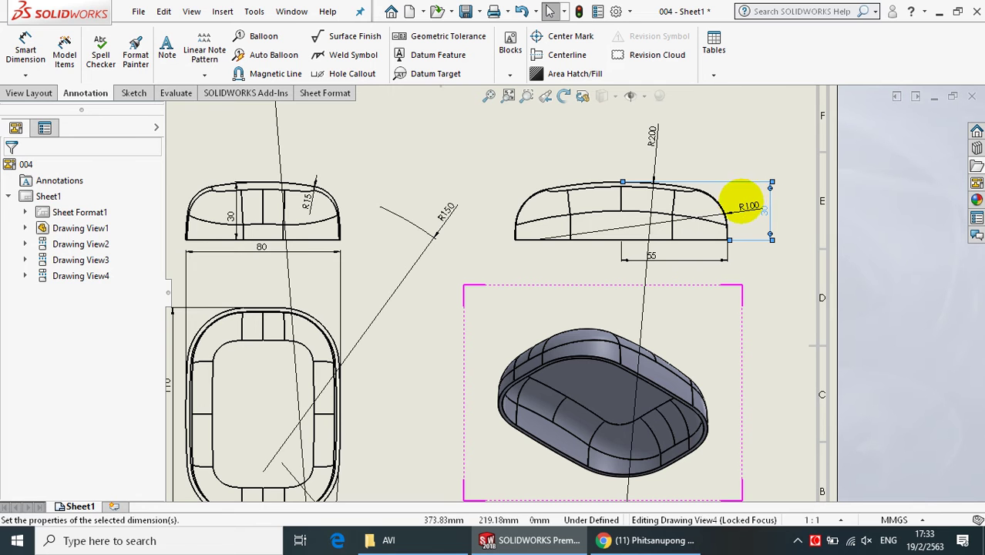
pyautogui.click(742, 203)
pyautogui.click(745, 199)
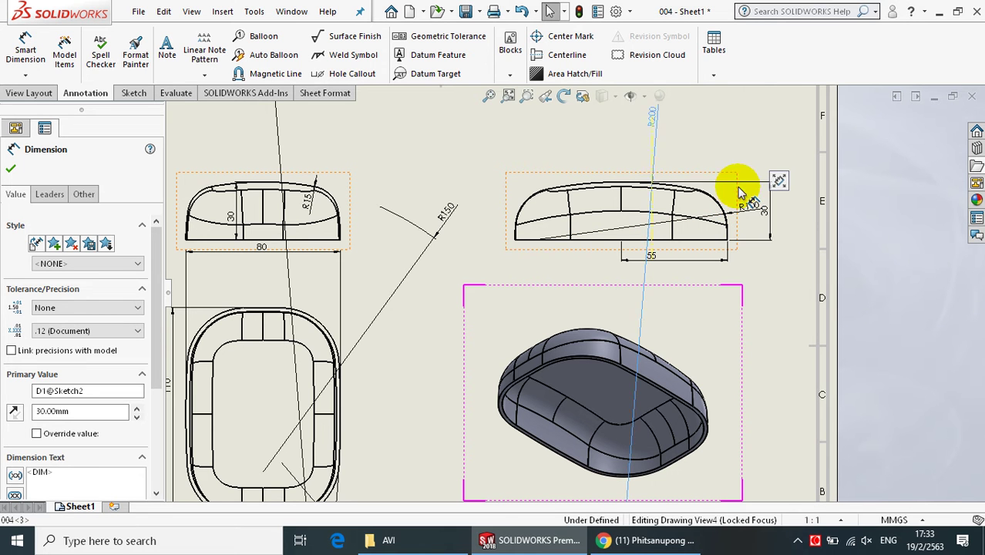
pyautogui.click(743, 210)
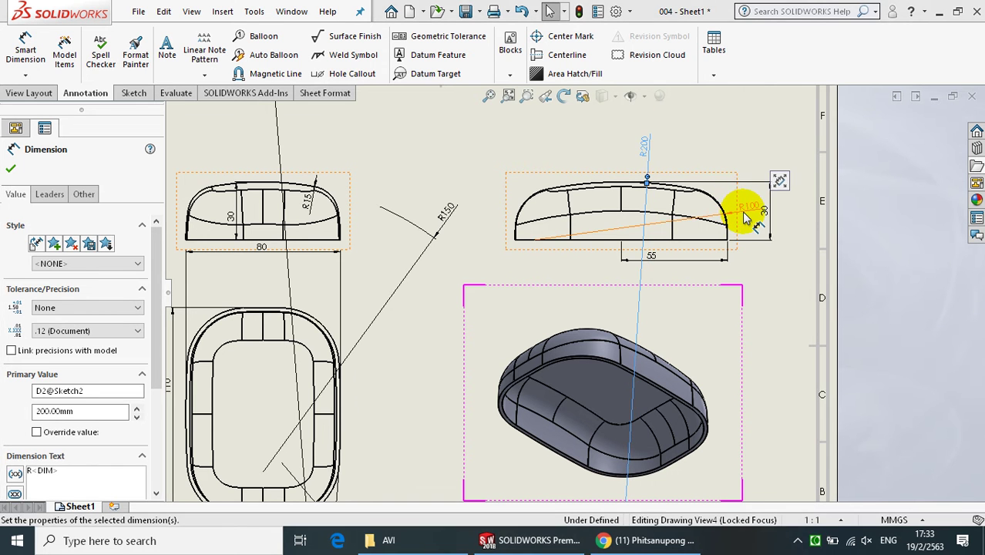
pyautogui.scroll(-2, 744, 213)
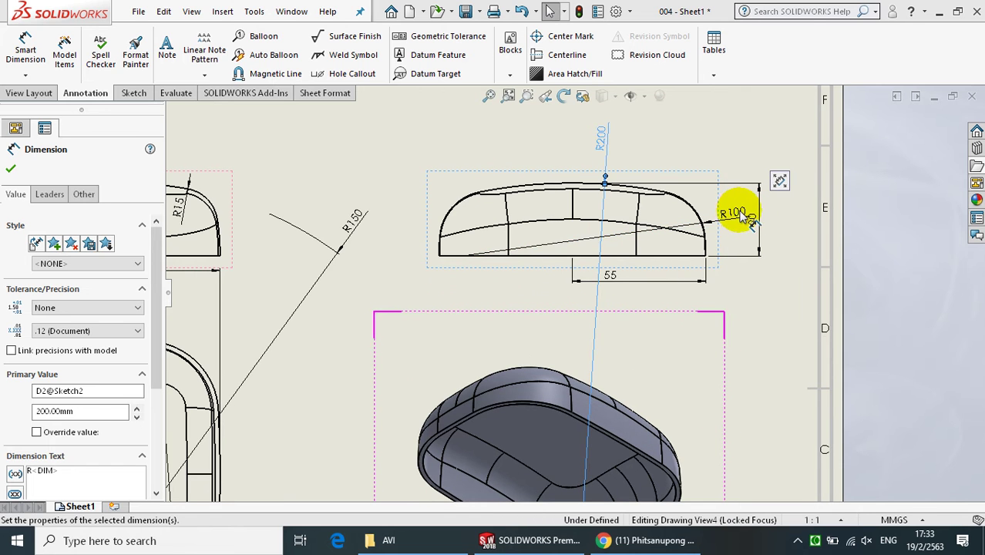
pyautogui.click(730, 182)
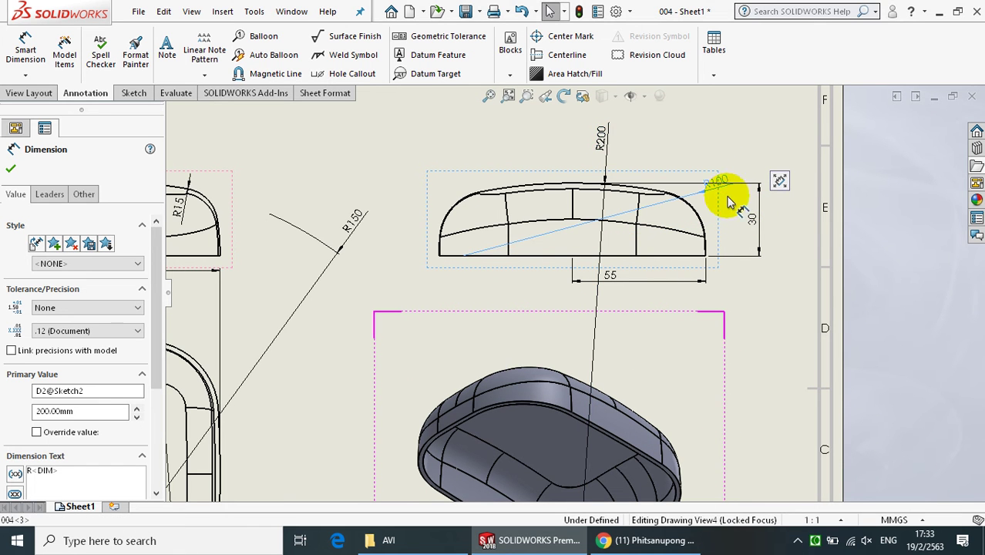
pyautogui.moveTo(732, 210)
pyautogui.mouseDown()
pyautogui.moveTo(766, 222)
pyautogui.moveTo(751, 222)
pyautogui.mouseUp()
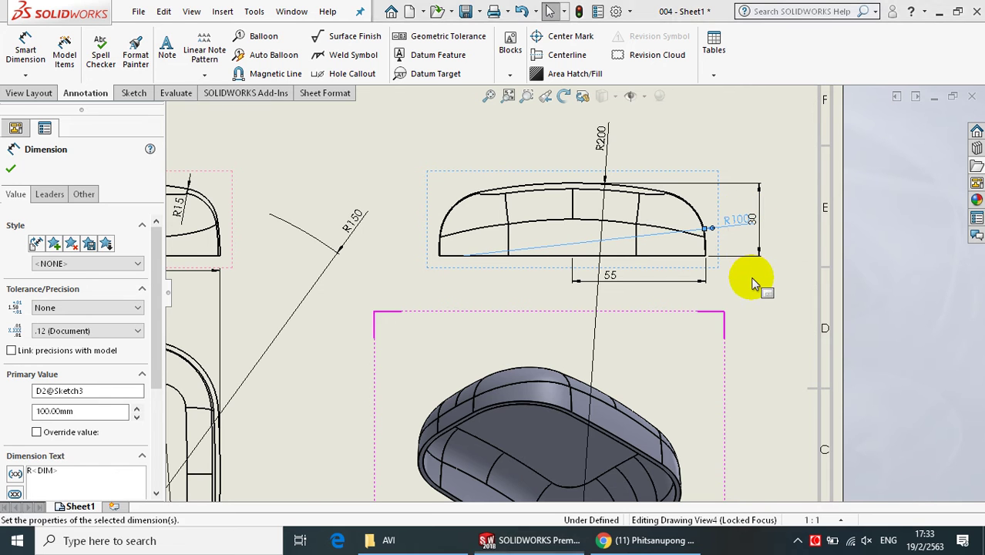
pyautogui.click(746, 281)
pyautogui.click(615, 277)
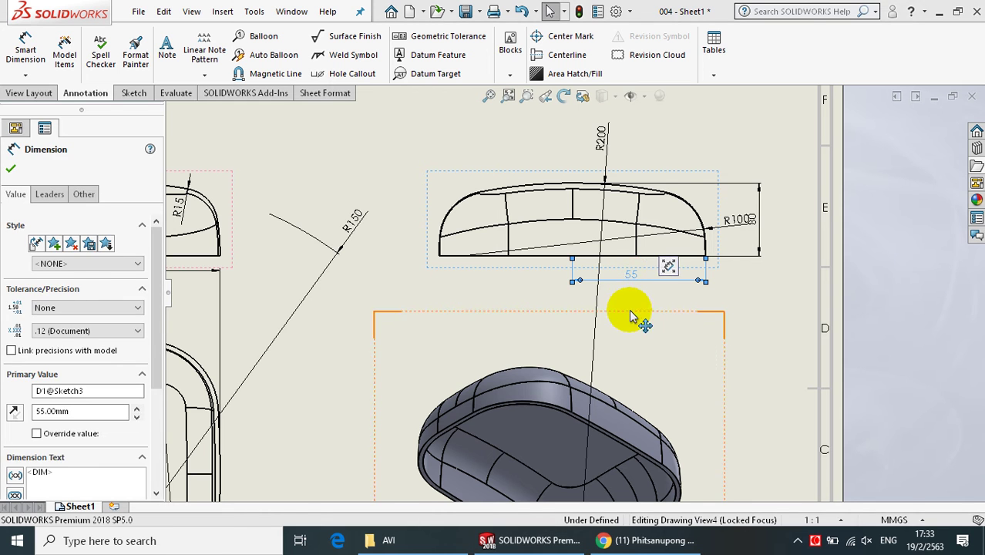
pyautogui.click(729, 306)
pyautogui.scroll(2, 729, 305)
# Step: Re-place the 110 height dimension to the left of the lower view
pyautogui.scroll(2, 730, 303)
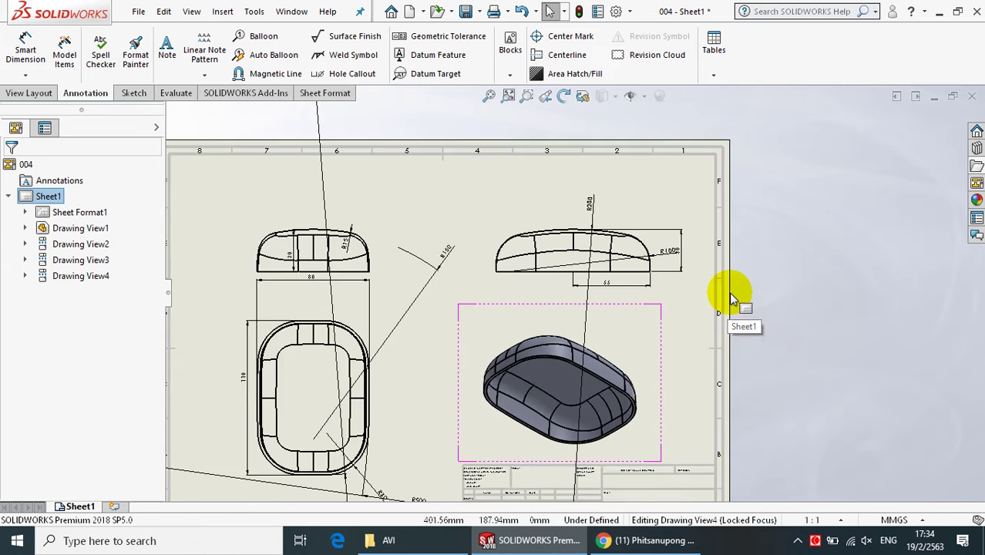
pyautogui.scroll(2, 694, 324)
pyautogui.scroll(-2, 378, 428)
pyautogui.scroll(-2, 373, 370)
pyautogui.scroll(-2, 383, 308)
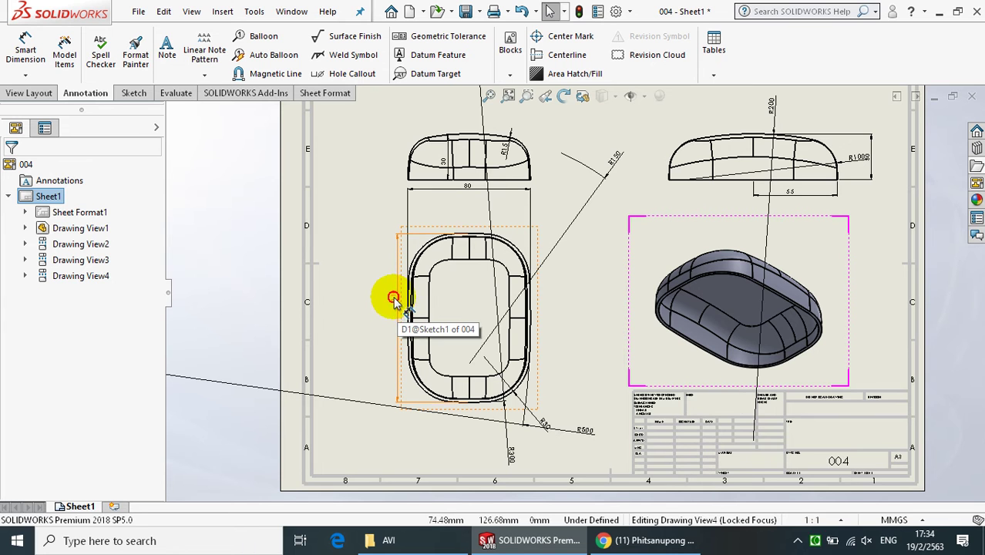
pyautogui.click(393, 298)
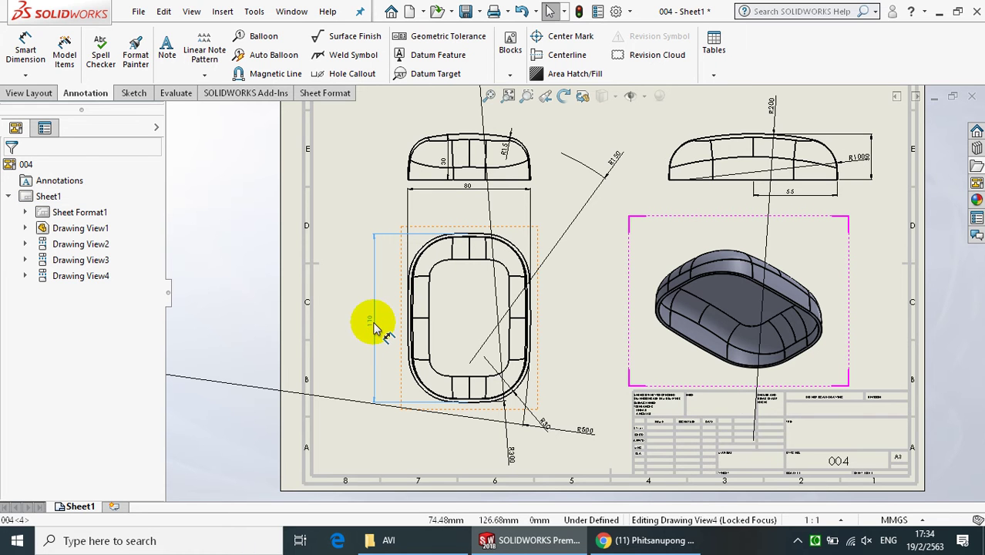
pyautogui.click(375, 324)
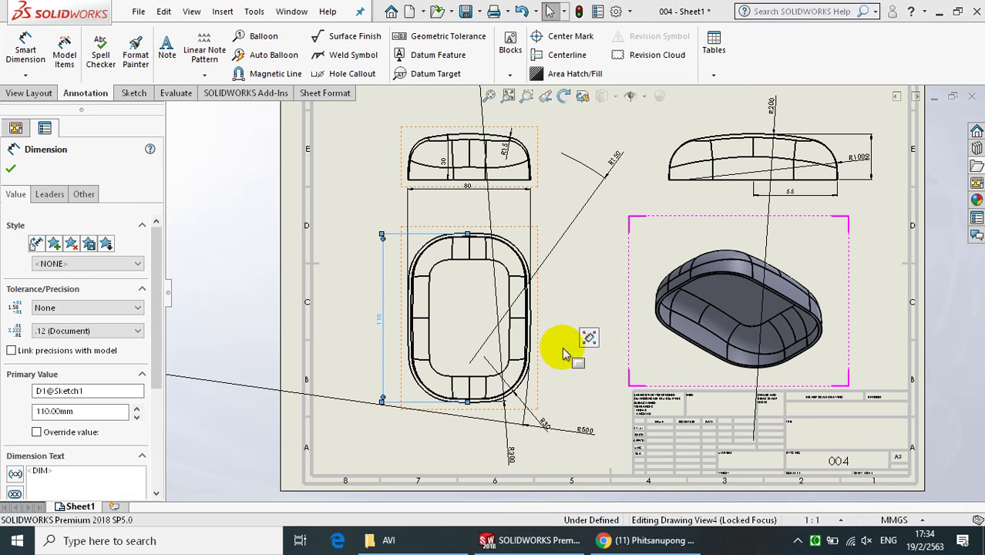
pyautogui.click(572, 216)
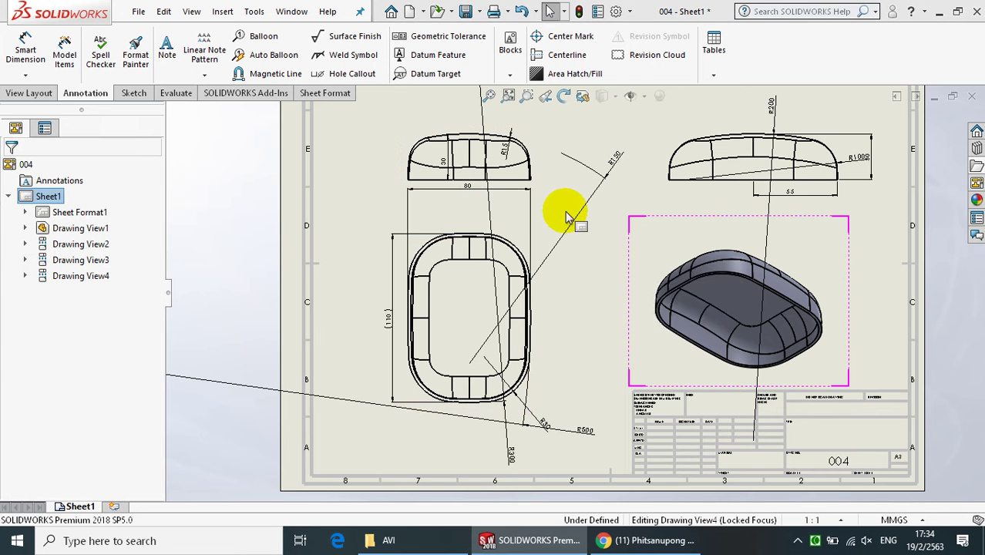
# Step: Reposition the R150 and 80 width dimensions on the upper-left view
pyautogui.scroll(-2, 589, 202)
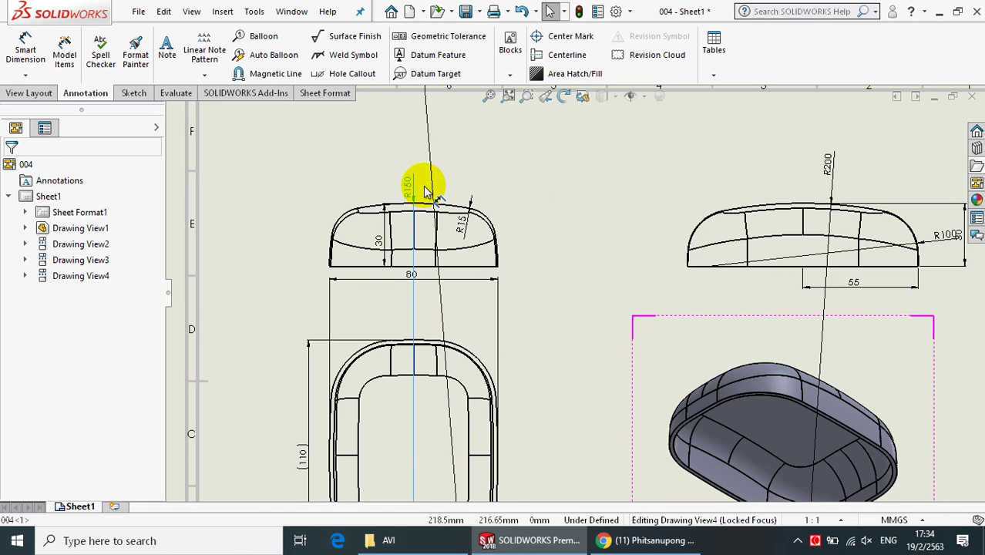
pyautogui.click(422, 182)
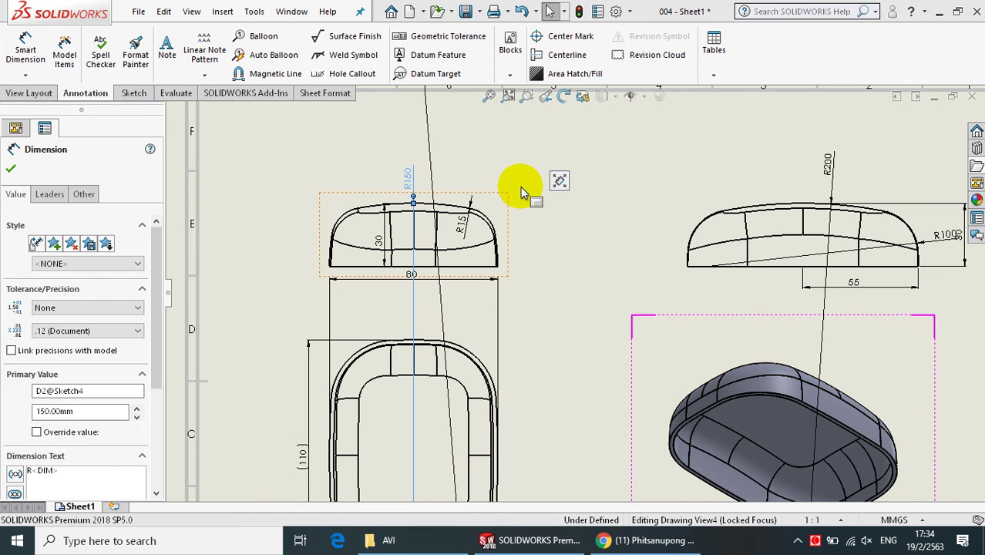
pyautogui.click(566, 222)
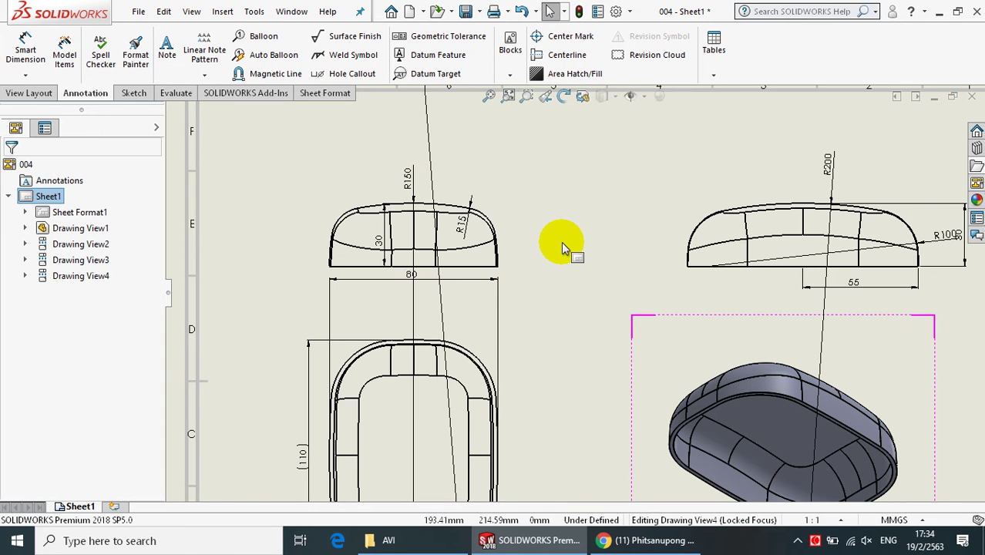
pyautogui.press('f')
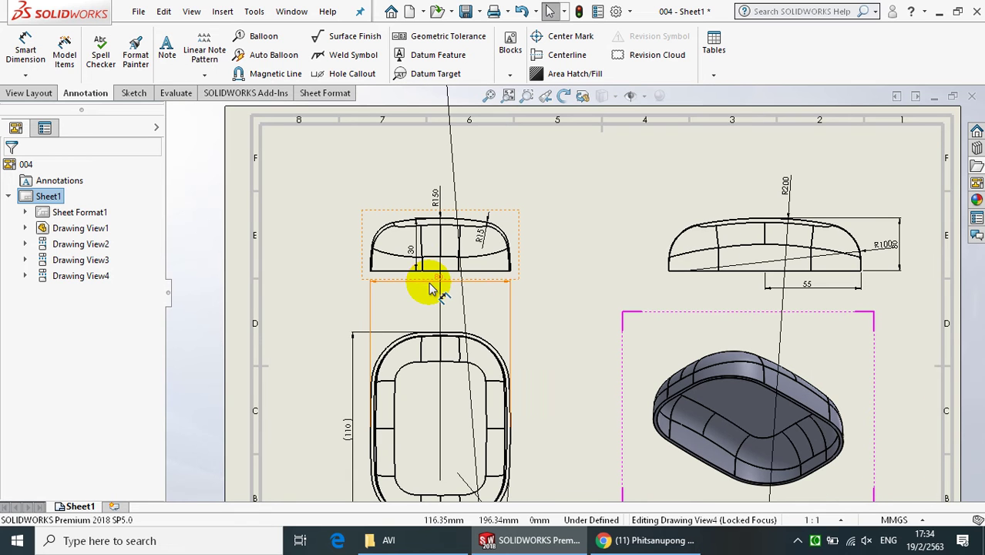
pyautogui.click(432, 294)
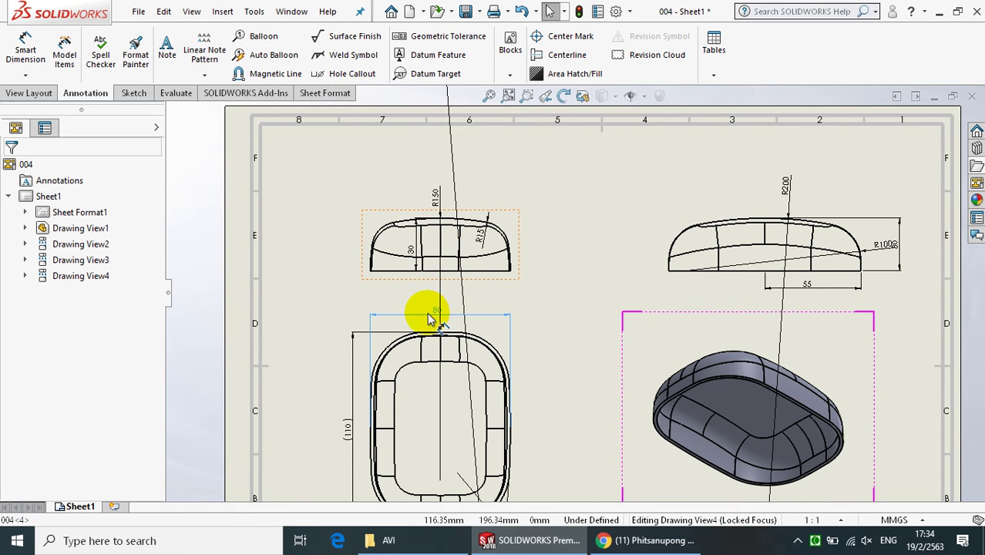
pyautogui.click(422, 316)
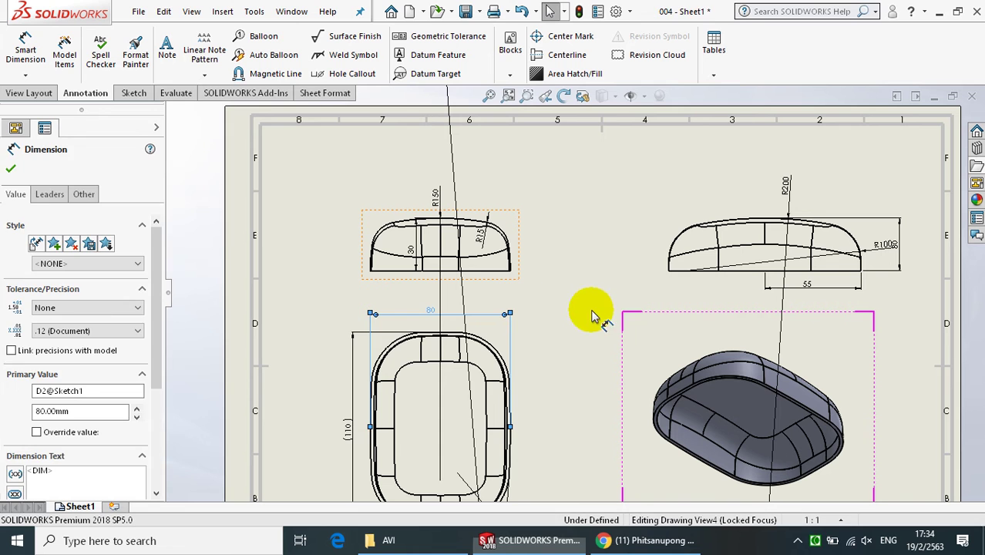
pyautogui.press('Escape')
# Step: Move R15 outside the top view and place the 30 height dimension left of it
pyautogui.moveTo(487, 221)
pyautogui.mouseDown()
pyautogui.moveTo(498, 197)
pyautogui.moveTo(528, 202)
pyautogui.moveTo(521, 207)
pyautogui.mouseUp()
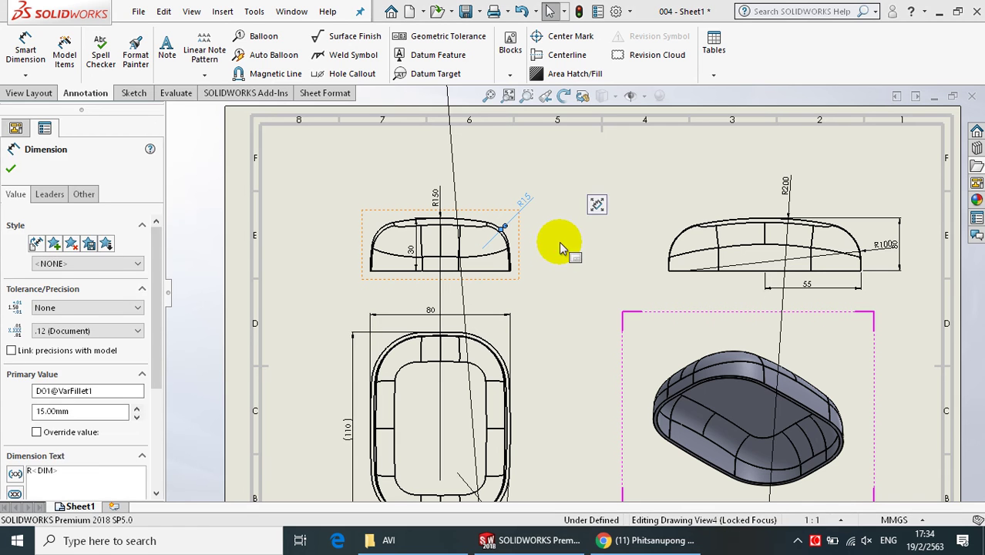
pyautogui.press('Escape')
pyautogui.click(413, 254)
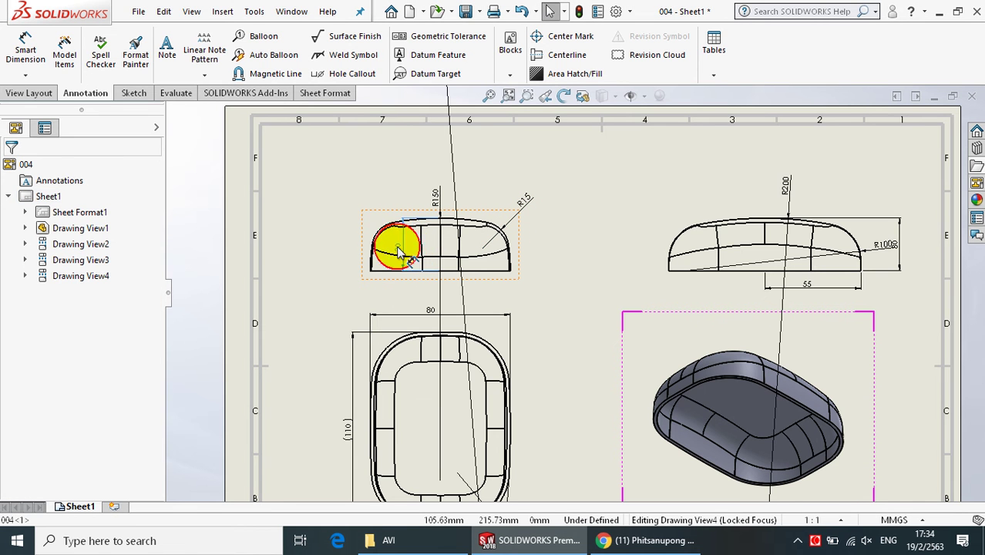
pyautogui.click(339, 248)
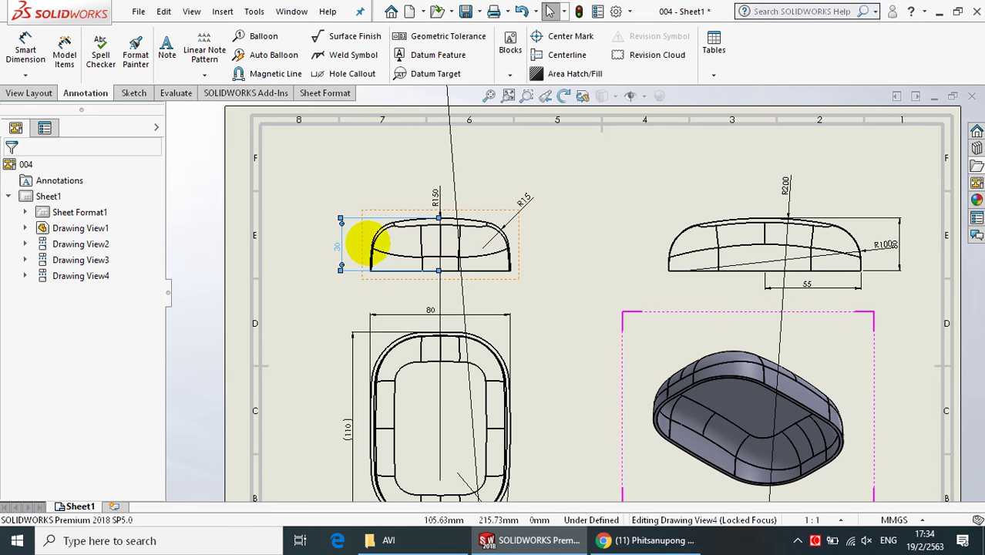
pyautogui.press('Escape')
# Step: Pull the R500, R300 and R30 radius labels in close to the lower plan view
pyautogui.scroll(2, 559, 323)
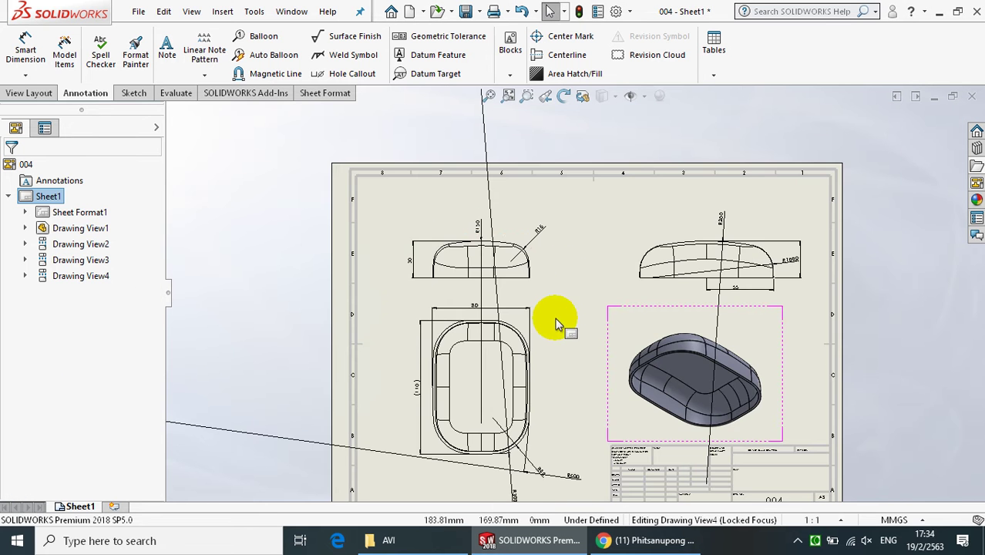
pyautogui.scroll(3, 546, 260)
pyautogui.scroll(-4, 544, 421)
pyautogui.scroll(-1, 542, 437)
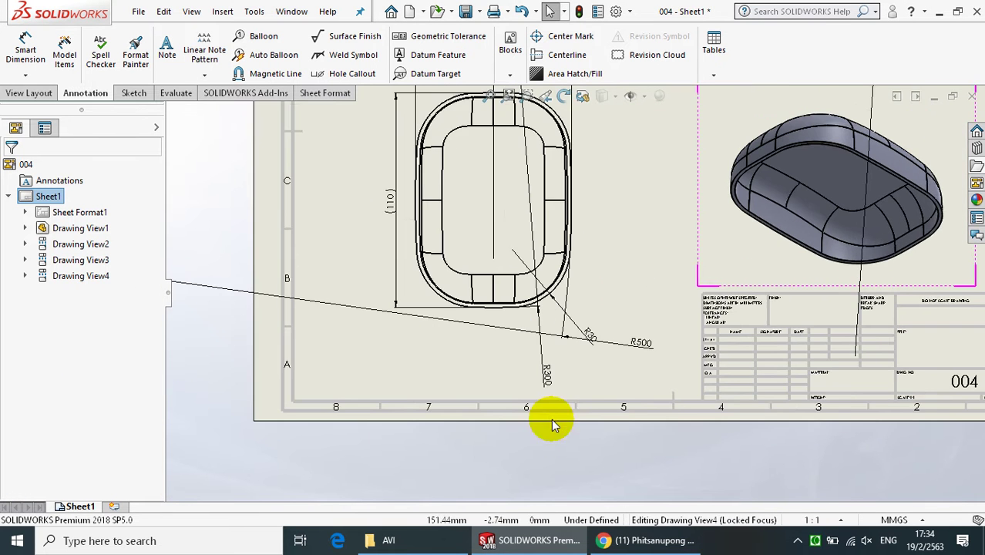
pyautogui.scroll(-1, 551, 418)
pyautogui.moveTo(649, 339)
pyautogui.mouseDown()
pyautogui.moveTo(623, 205)
pyautogui.moveTo(611, 205)
pyautogui.mouseUp()
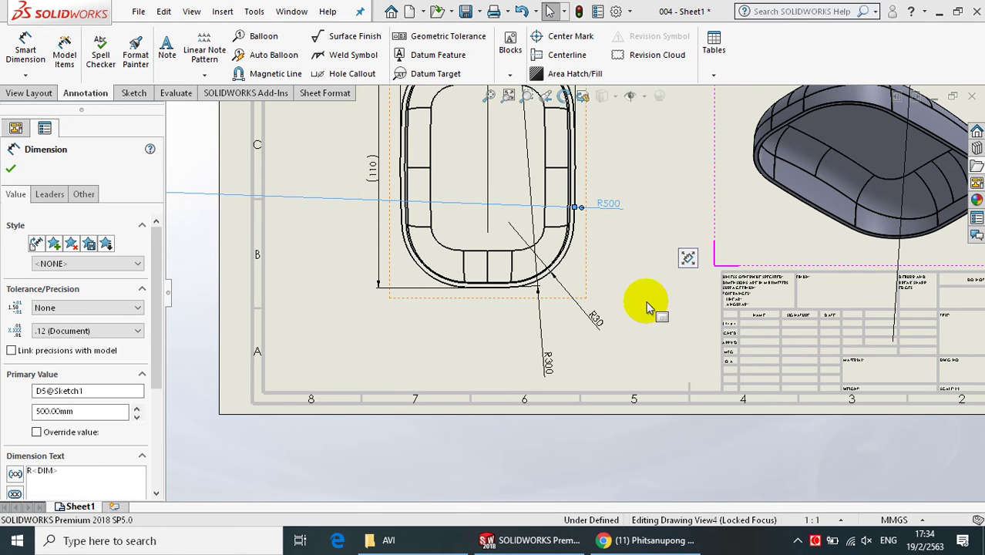
pyautogui.click(632, 339)
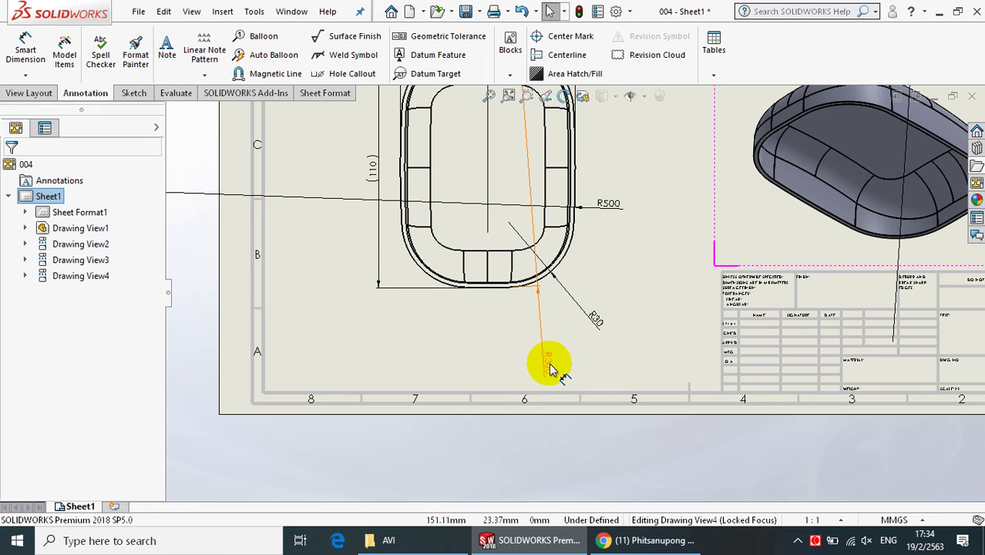
pyautogui.moveTo(549, 370)
pyautogui.mouseDown()
pyautogui.moveTo(514, 371)
pyautogui.moveTo(513, 334)
pyautogui.moveTo(490, 327)
pyautogui.mouseUp()
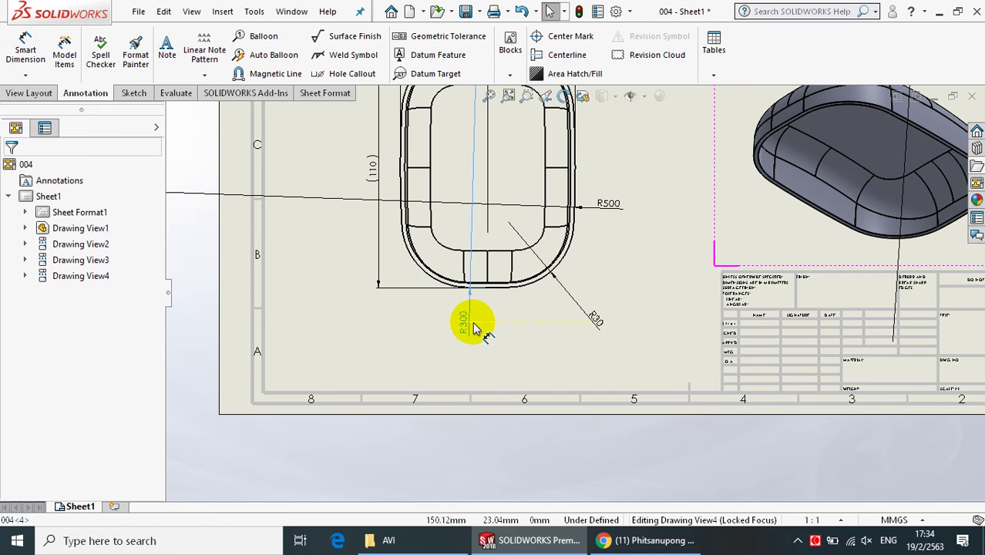
pyautogui.click(516, 336)
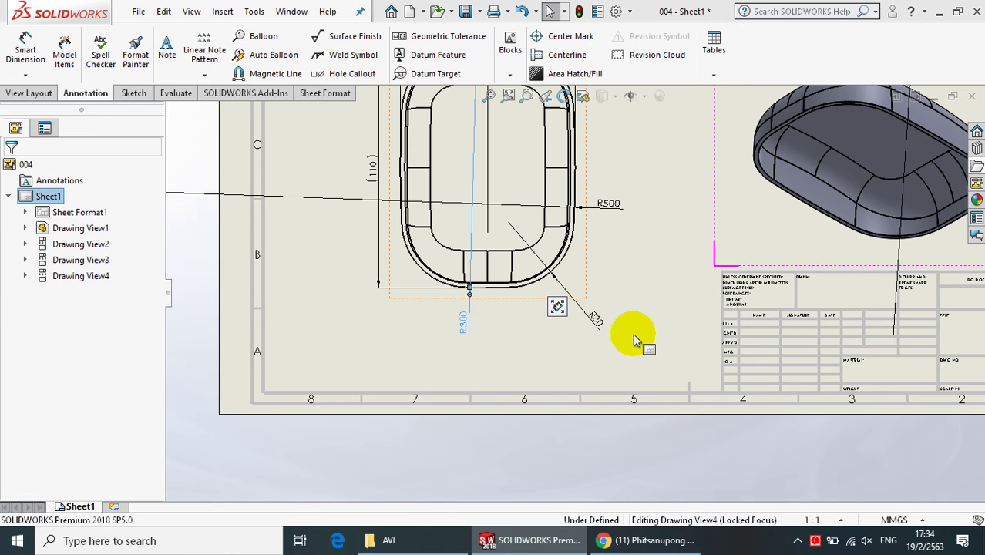
pyautogui.moveTo(599, 328); pyautogui.dragTo(569, 298)
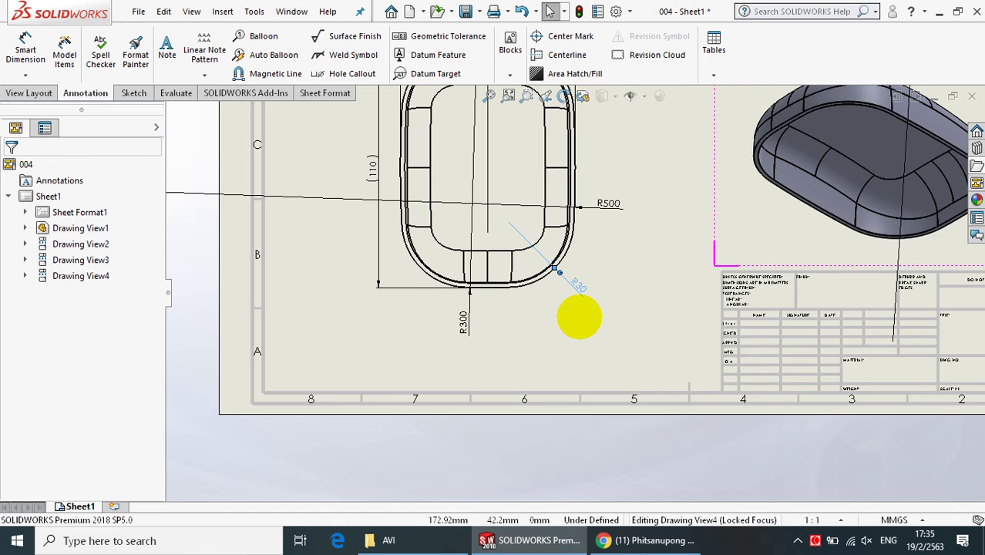
pyautogui.click(599, 351)
# Step: Give the R300 radius in the front view a foreshortened leader
pyautogui.scroll(2, 612, 374)
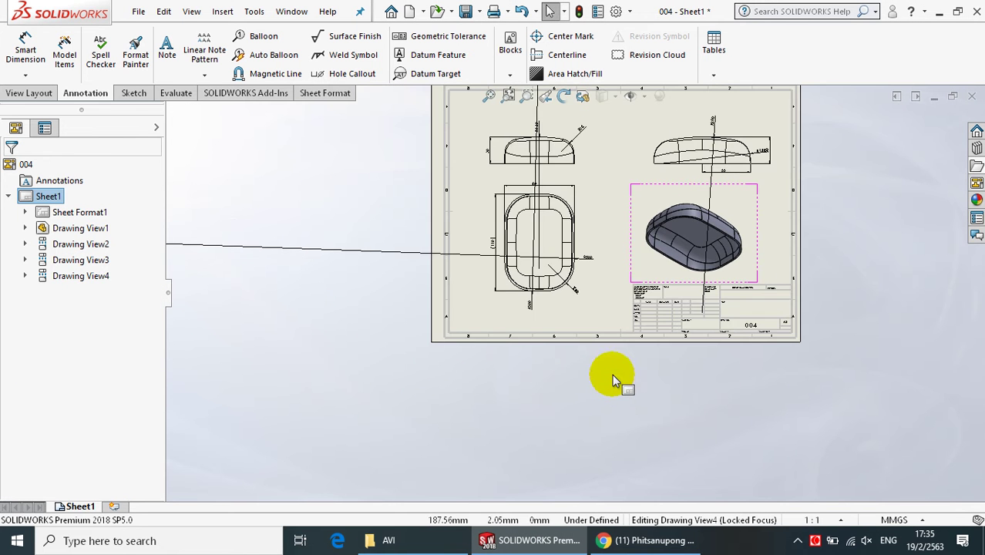
pyautogui.scroll(-2, 571, 124)
pyautogui.scroll(-2, 501, 131)
pyautogui.scroll(-1, 501, 130)
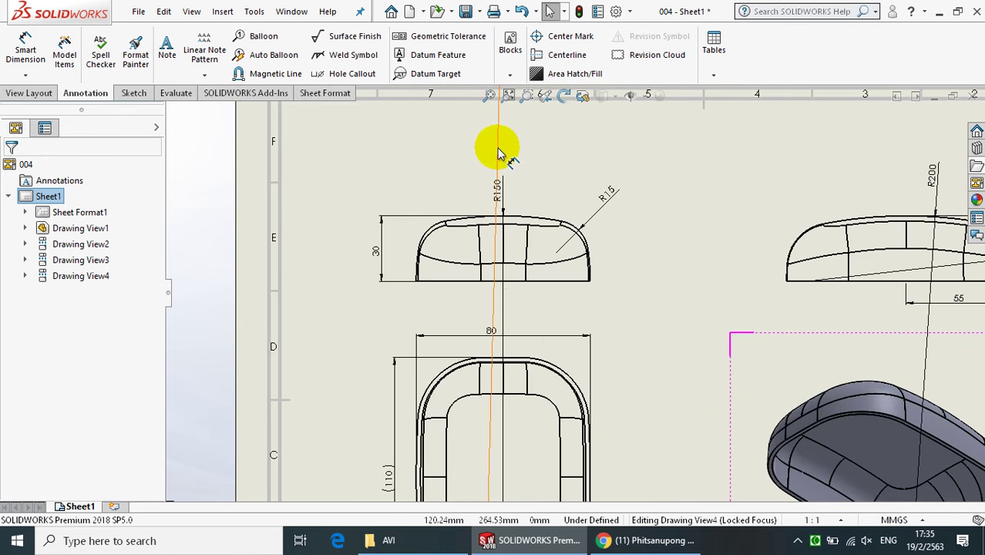
pyautogui.scroll(3, 529, 210)
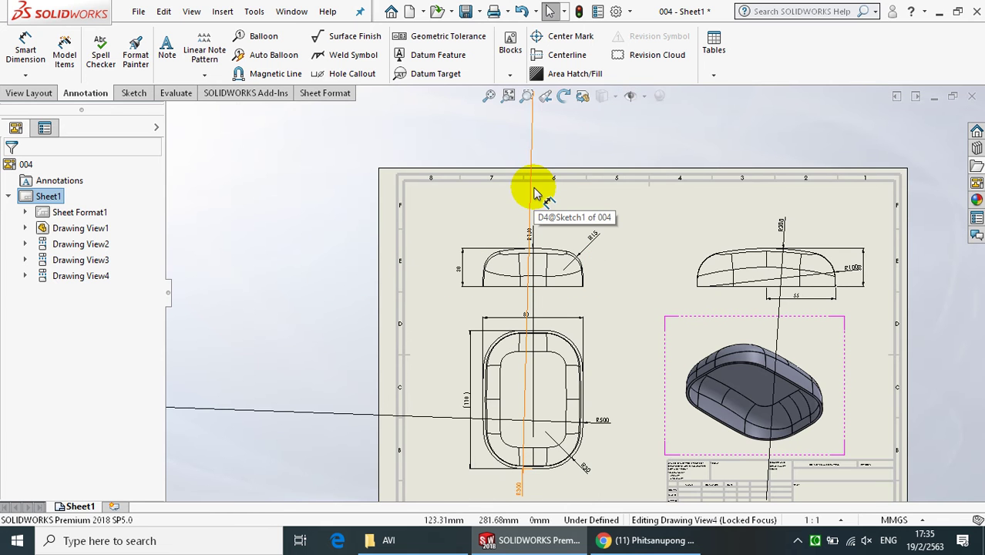
pyautogui.click(532, 186)
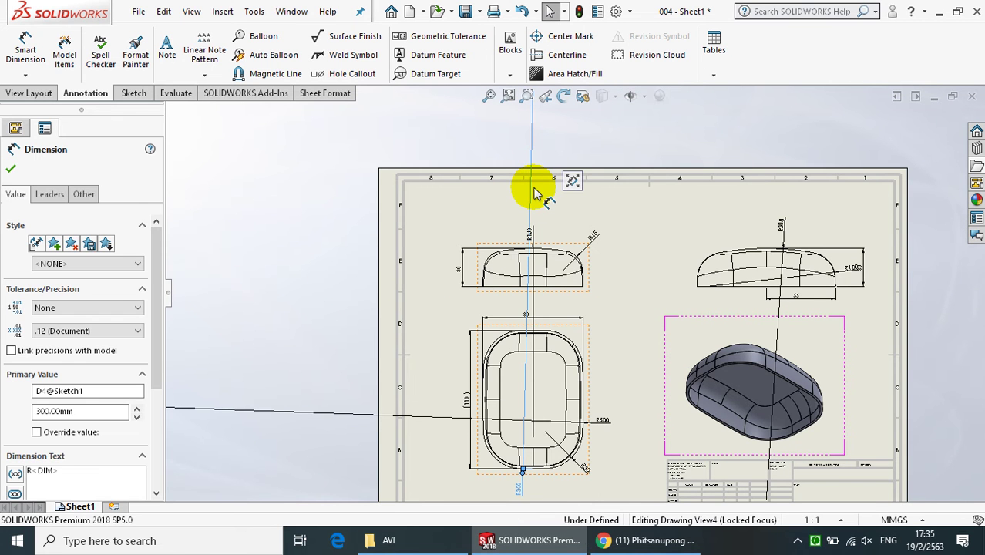
pyautogui.click(62, 196)
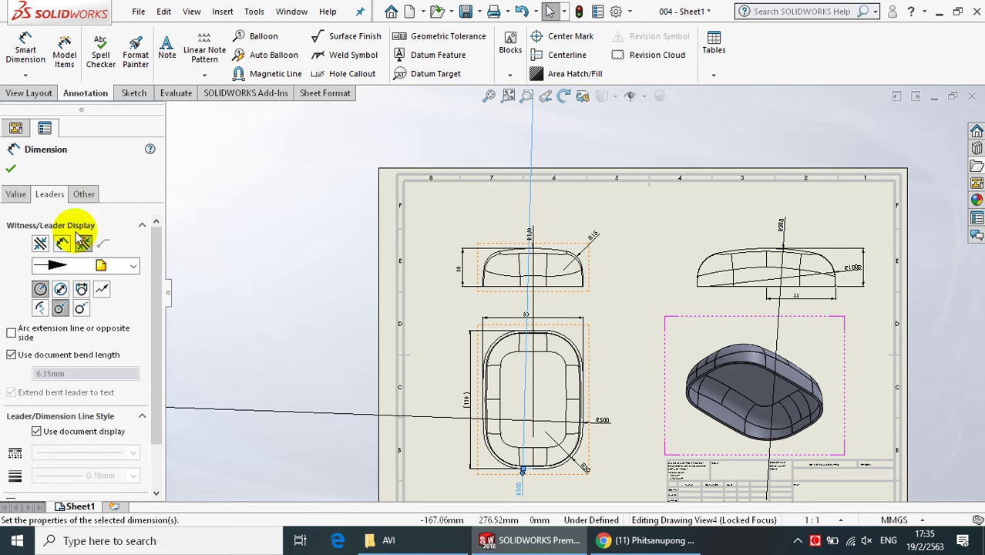
pyautogui.click(40, 309)
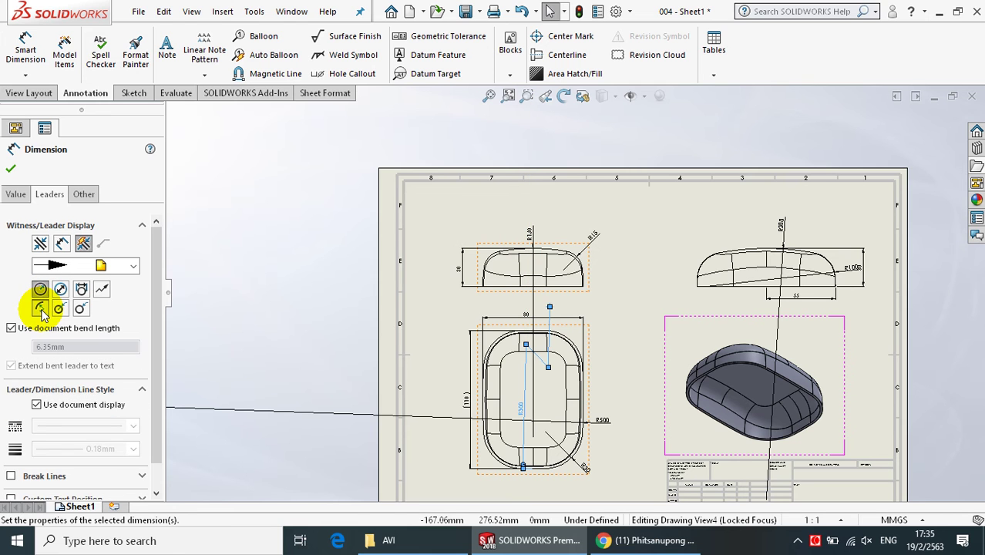
pyautogui.click(61, 309)
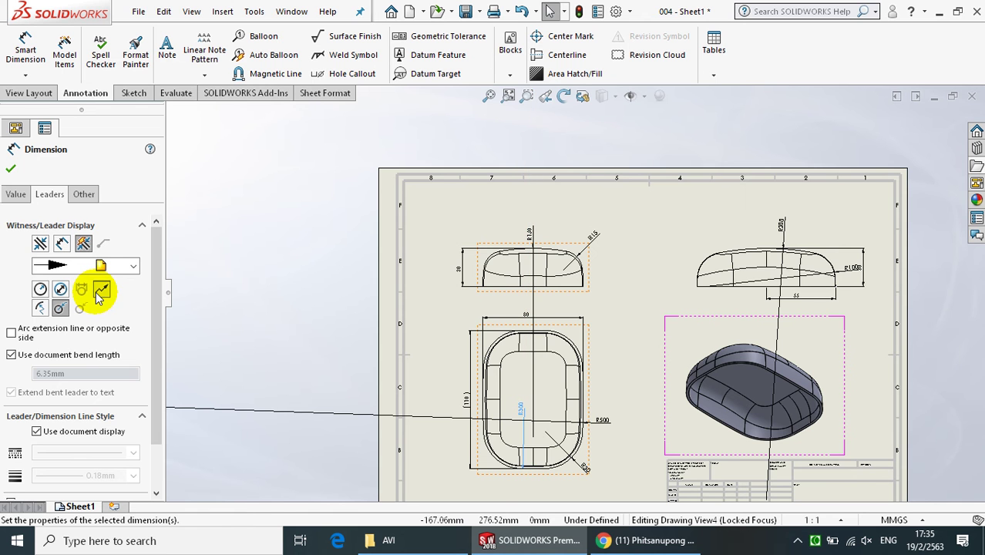
pyautogui.click(10, 169)
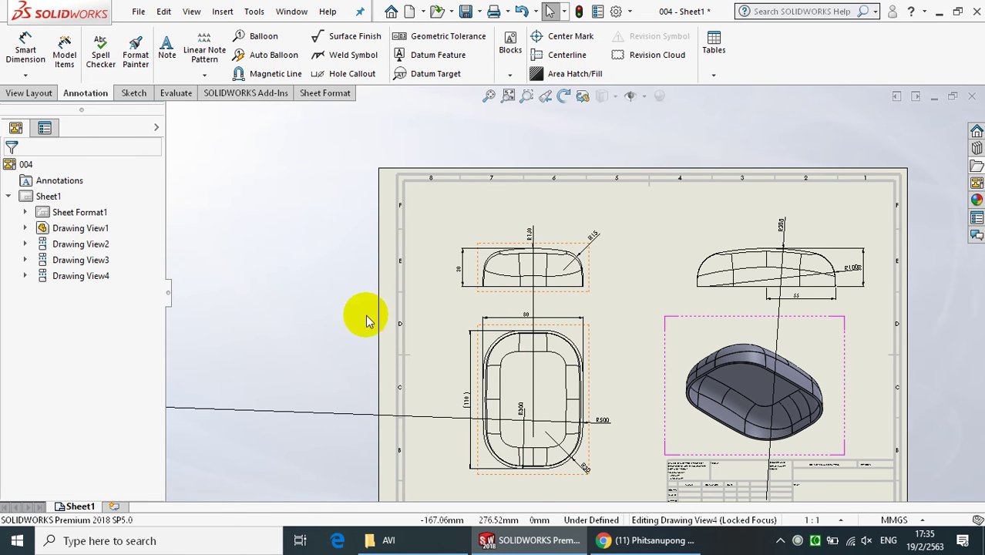
pyautogui.click(528, 231)
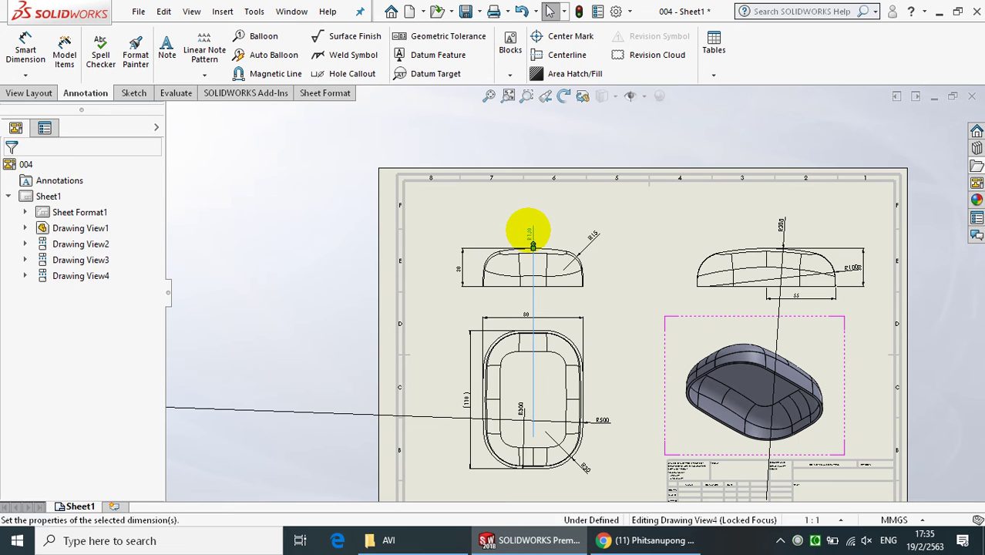
# Step: Give the R150 radius on the top view a shortened leader, keeping 150 mm
pyautogui.doubleClick(508, 228)
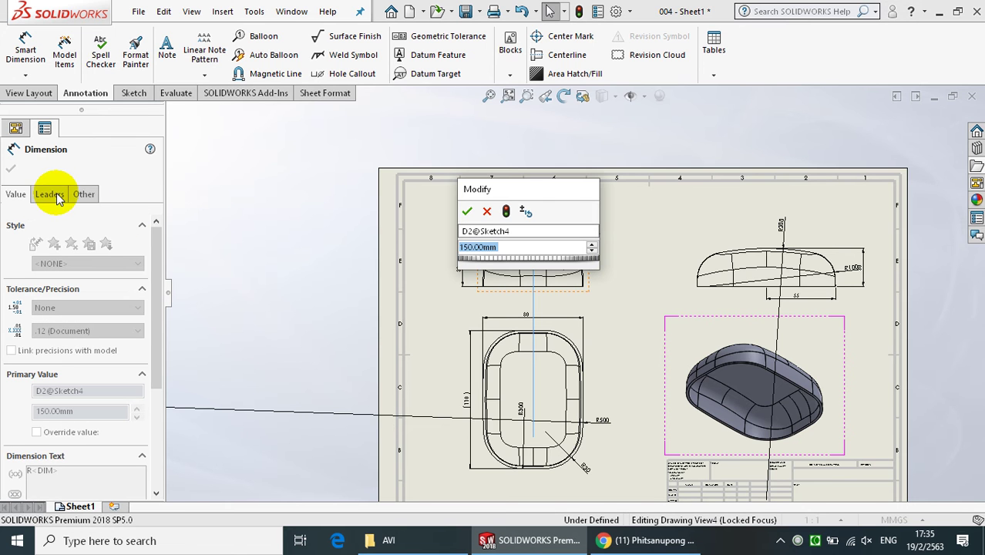
pyautogui.click(216, 200)
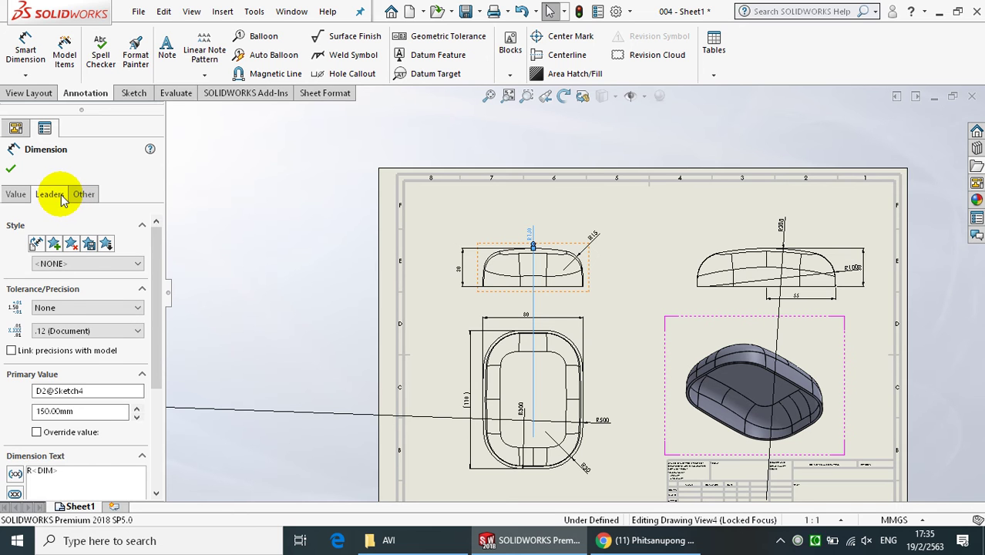
pyautogui.click(63, 199)
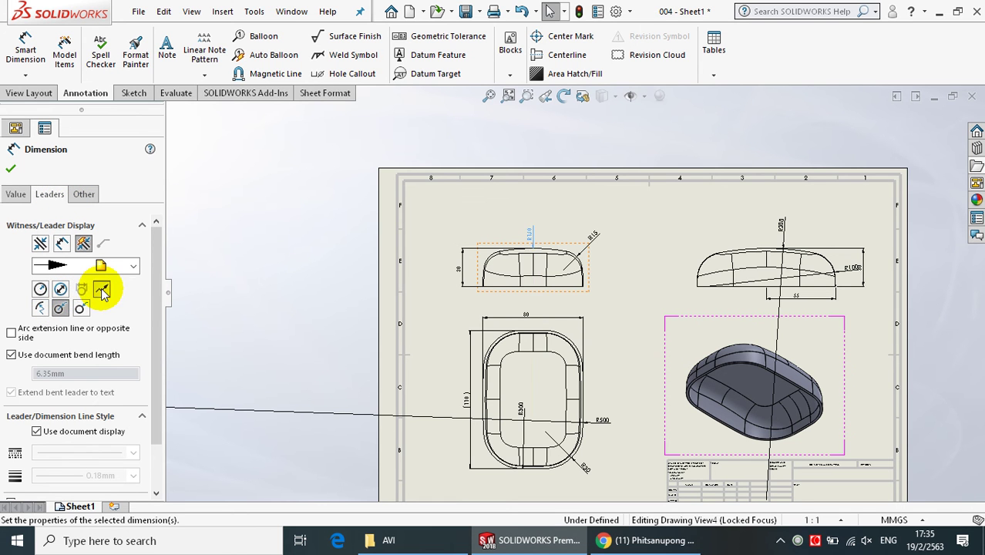
pyautogui.click(11, 169)
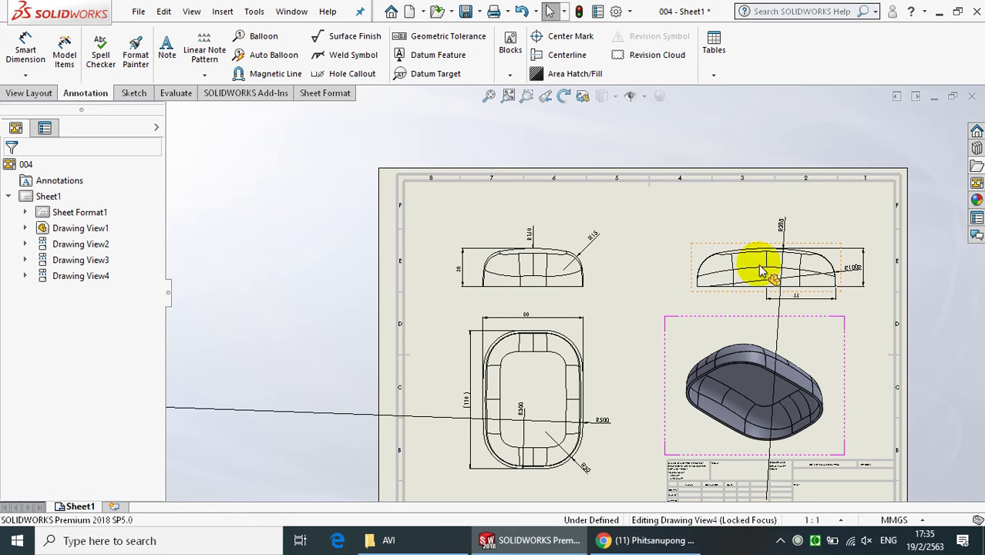
# Step: Give the R200 radius in the right view a jogged, foreshortened leader
pyautogui.click(781, 228)
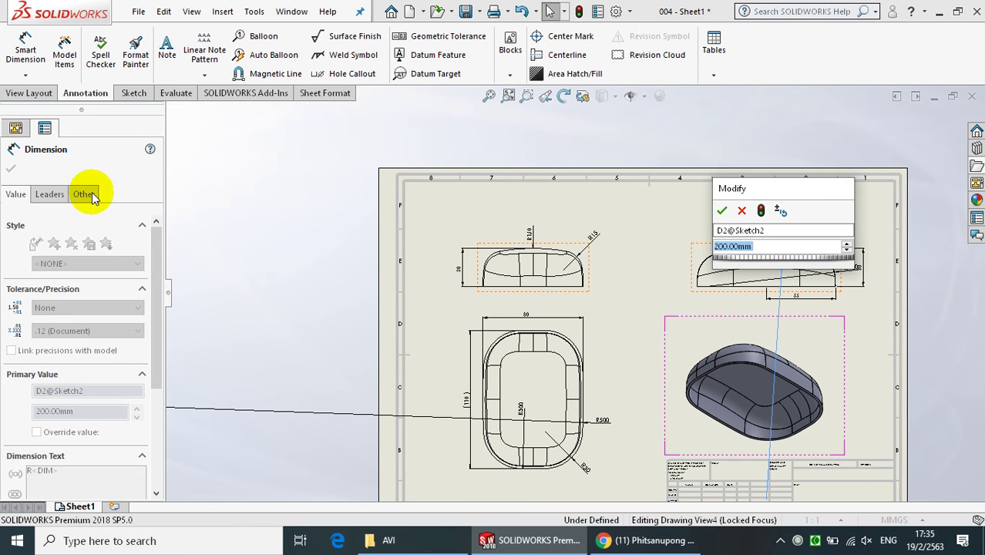
pyautogui.click(744, 211)
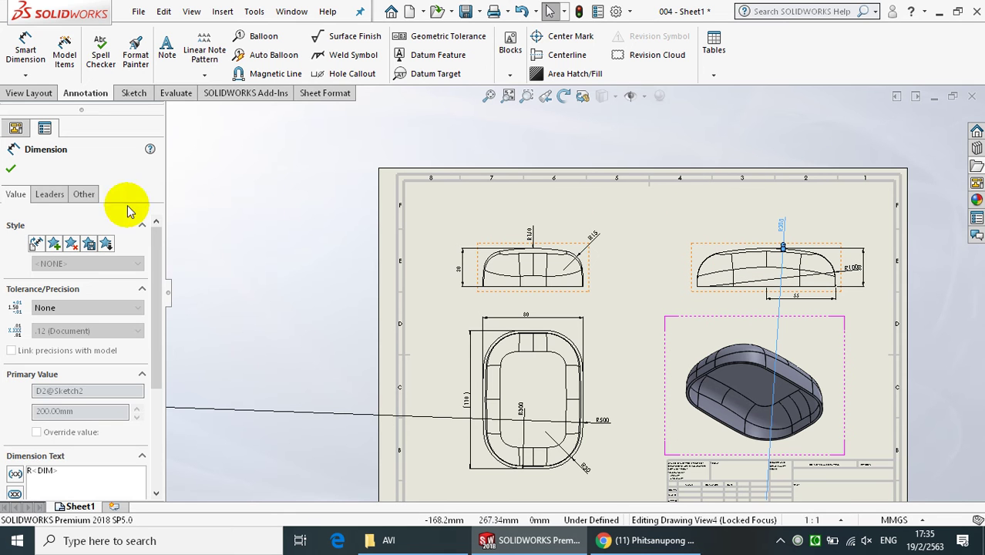
pyautogui.click(52, 198)
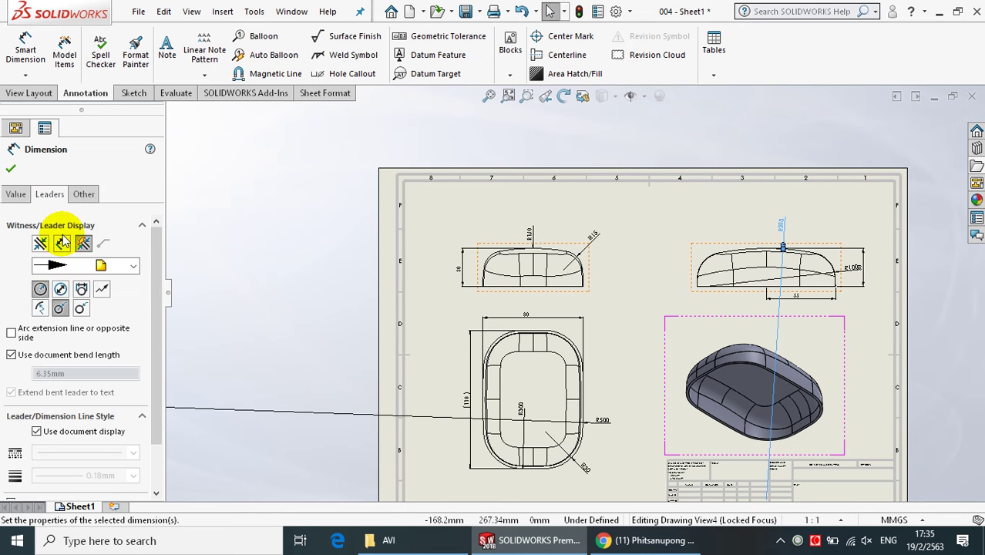
pyautogui.click(102, 289)
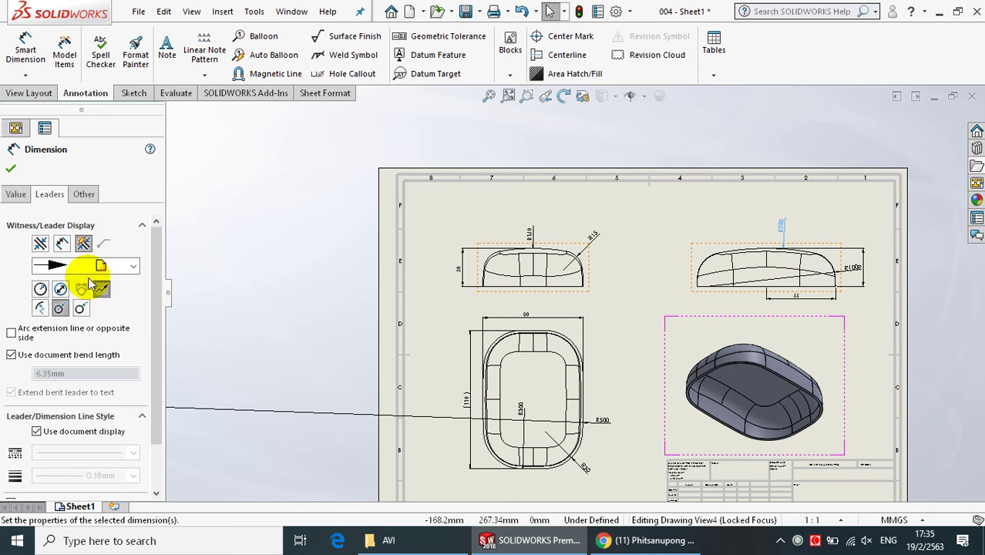
pyautogui.click(9, 169)
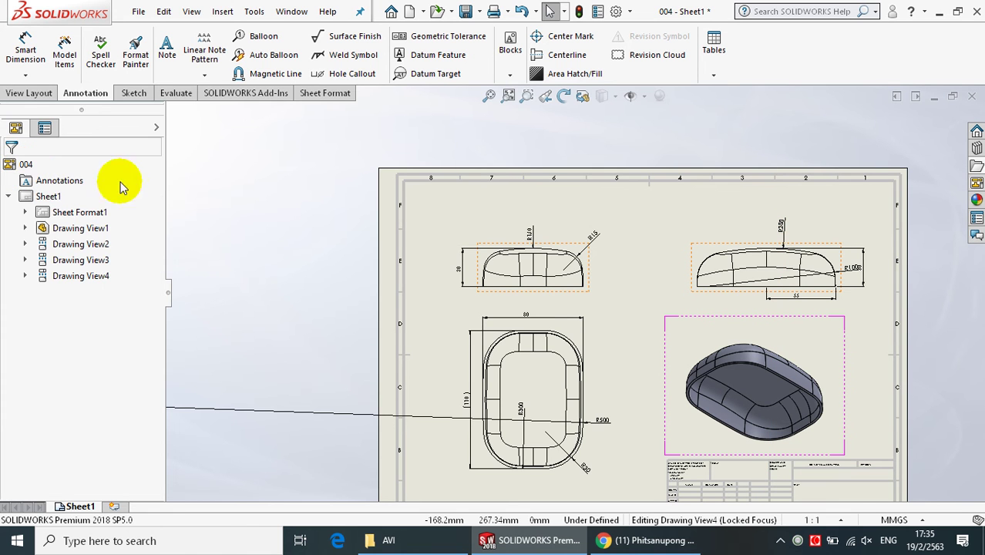
# Step: Give the long R500 radius dimension a foreshortened leader
pyautogui.click(418, 415)
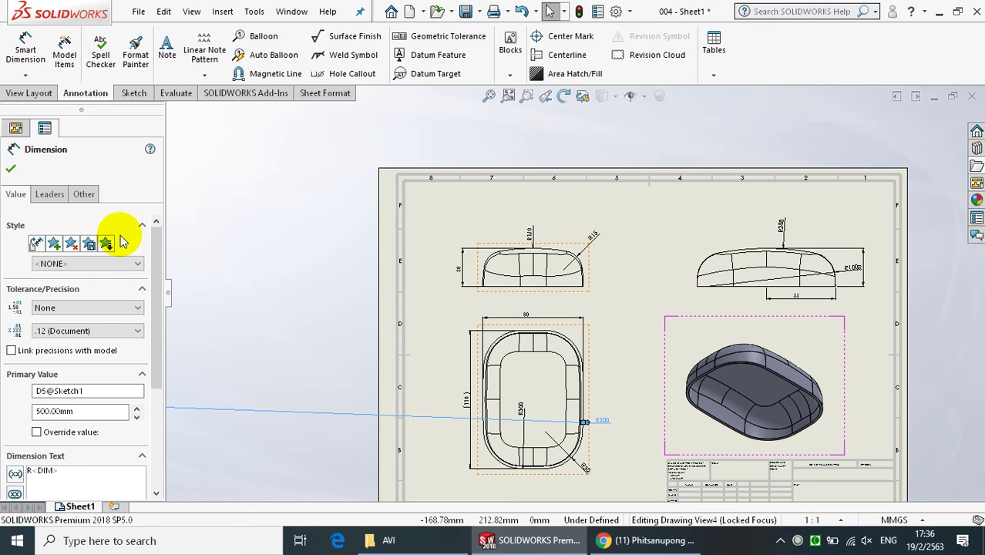
pyautogui.click(49, 195)
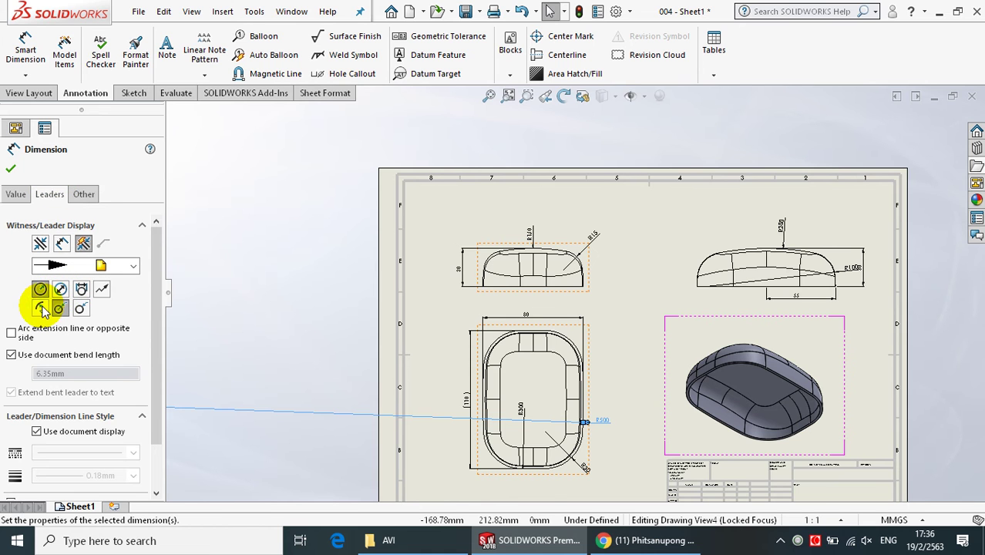
pyautogui.click(43, 310)
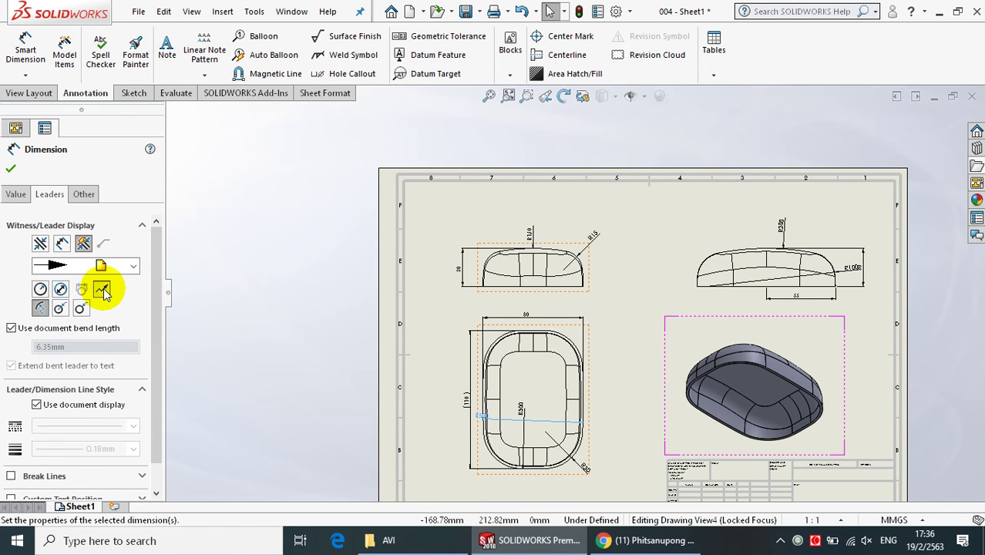
pyautogui.click(11, 169)
# Step: Move the R500 label to the right side of the front view
pyautogui.scroll(-2, 462, 450)
pyautogui.scroll(-2, 509, 378)
pyautogui.moveTo(510, 348)
pyautogui.mouseDown()
pyautogui.moveTo(779, 343)
pyautogui.moveTo(780, 351)
pyautogui.mouseUp()
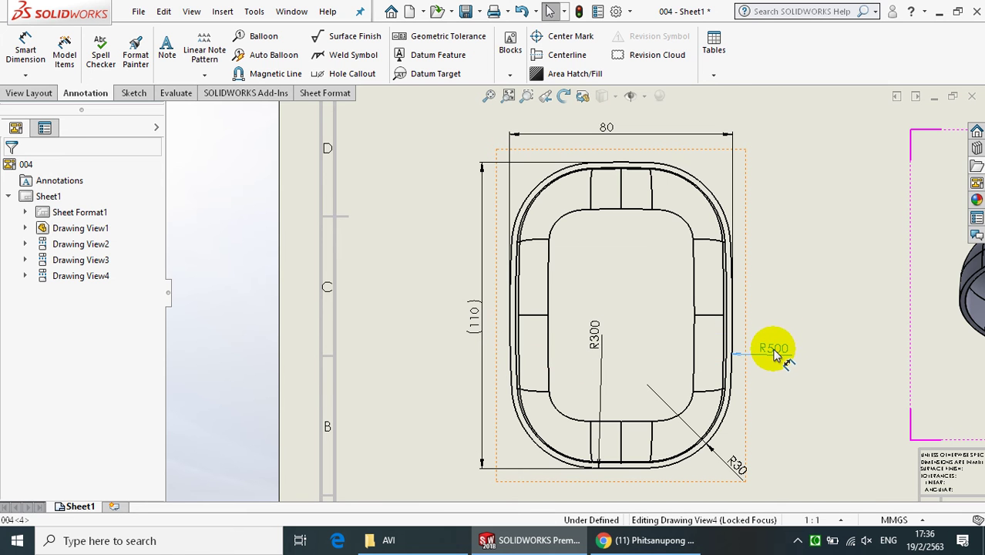
pyautogui.click(793, 304)
# Step: Move the R300 label back below the front view
pyautogui.scroll(1, 780, 313)
pyautogui.scroll(1, 773, 318)
pyautogui.scroll(1, 773, 316)
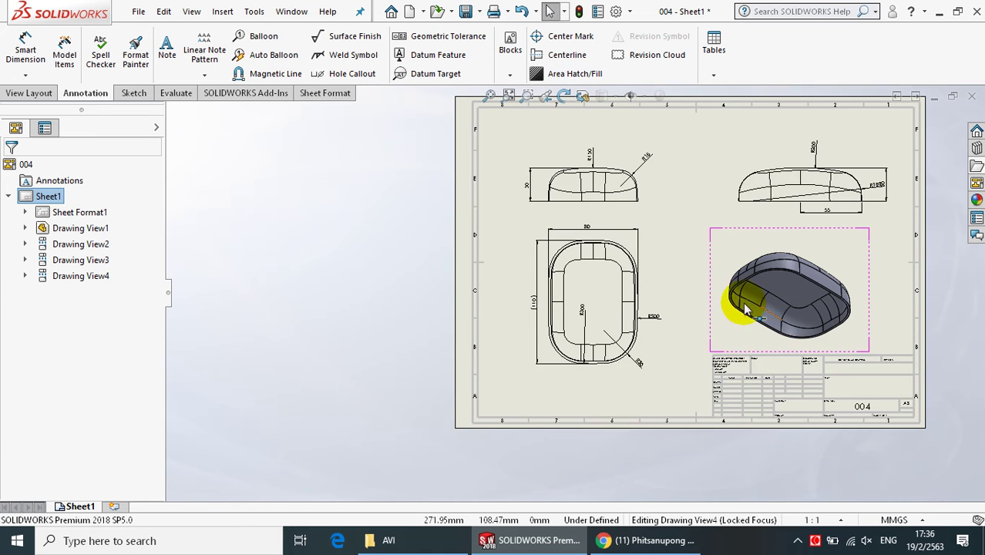
pyautogui.scroll(1, 670, 295)
pyautogui.scroll(-1, 671, 296)
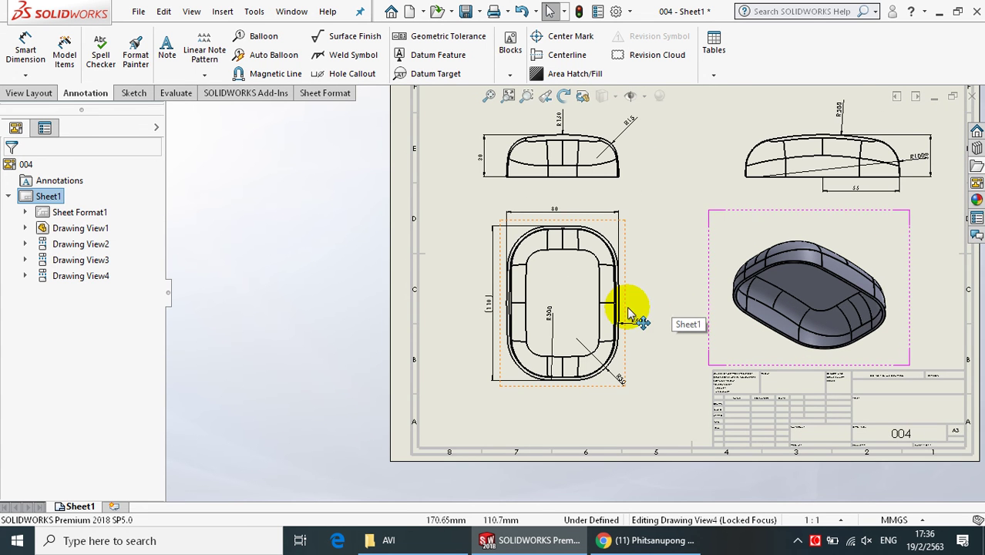
pyautogui.scroll(-1, 634, 306)
pyautogui.scroll(-1, 627, 314)
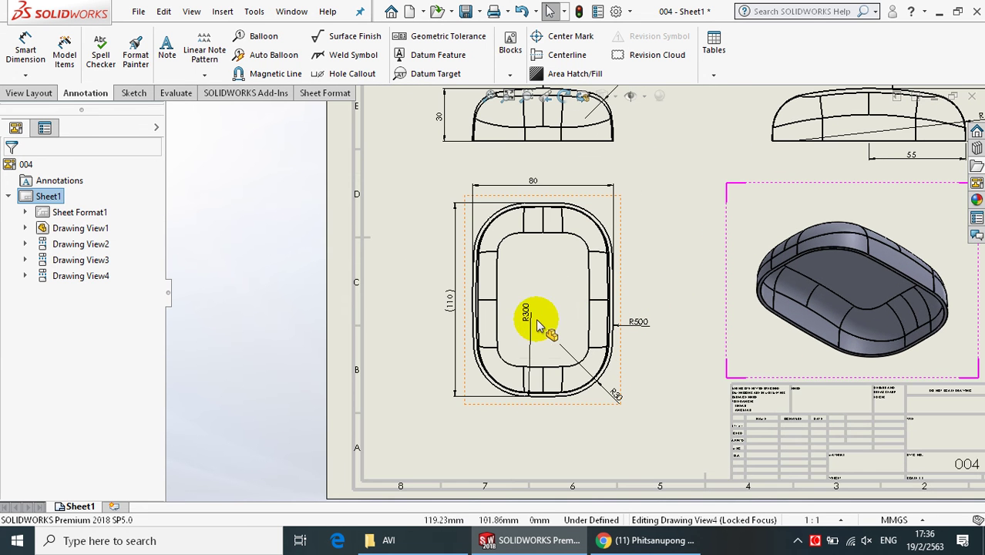
pyautogui.click(520, 428)
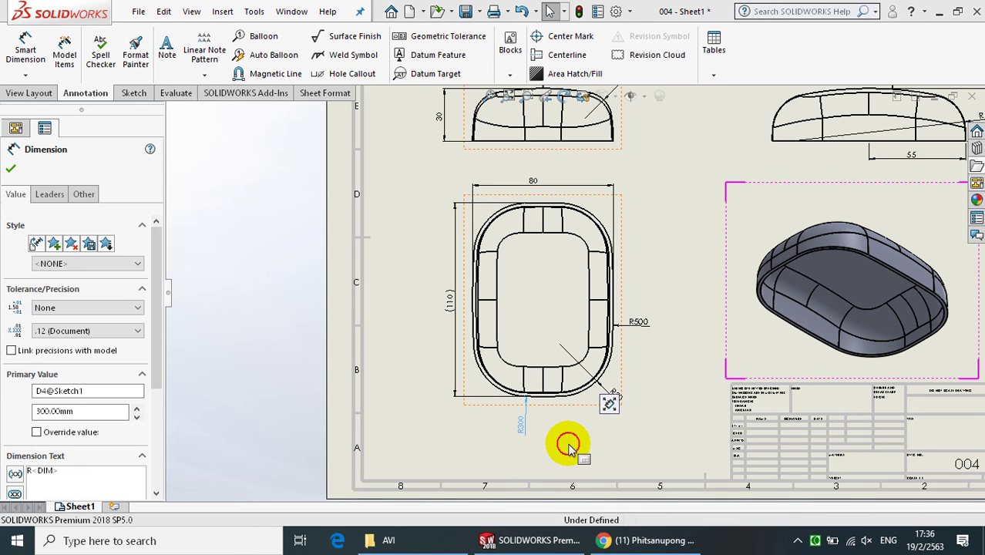
pyautogui.press('Escape')
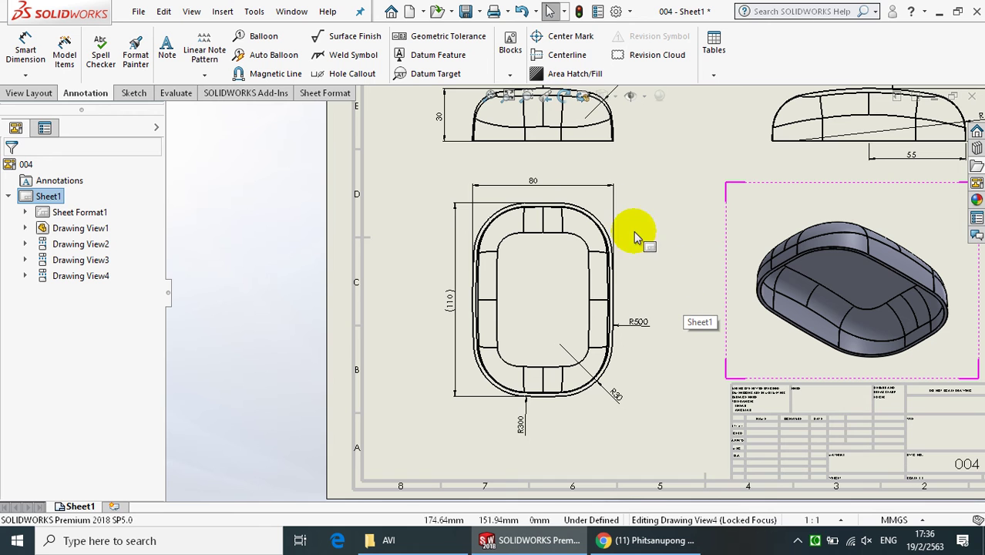
# Step: Add a centerline between the plan view's inner left and right edges
pyautogui.click(565, 55)
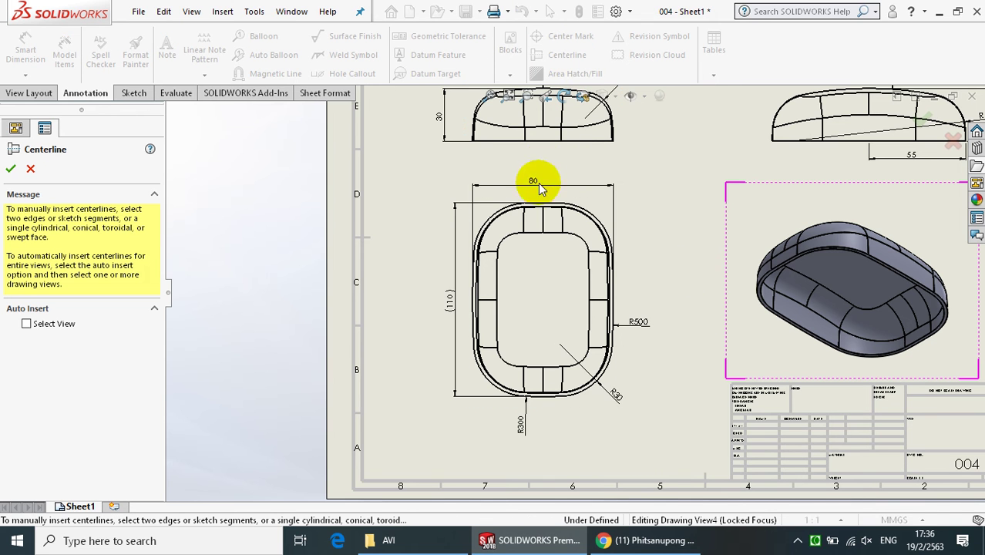
pyautogui.click(499, 287)
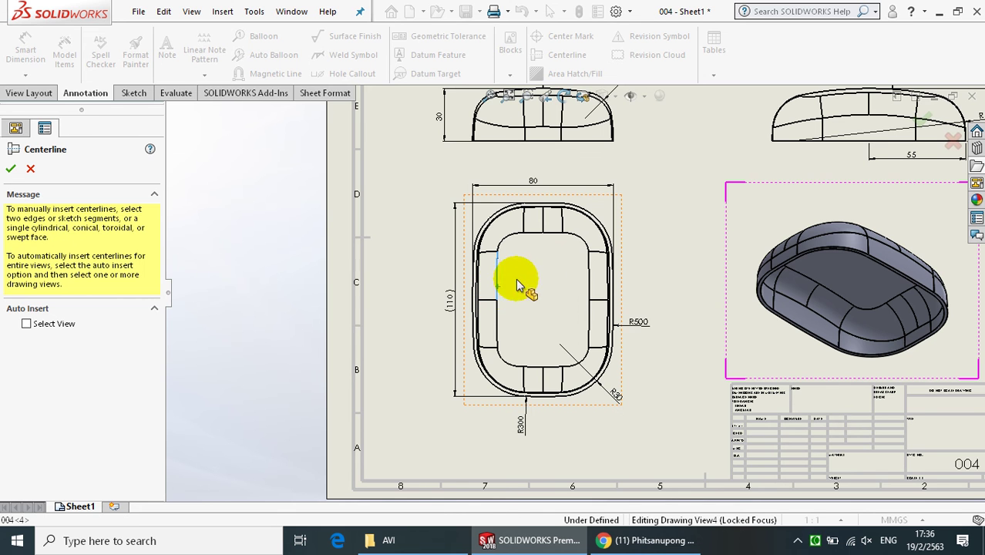
pyautogui.click(591, 286)
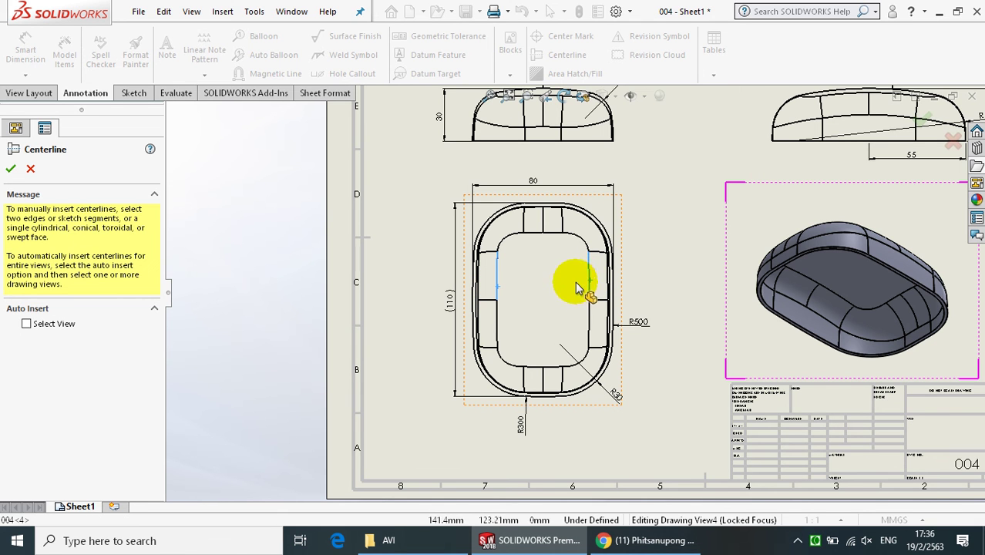
pyautogui.click(11, 170)
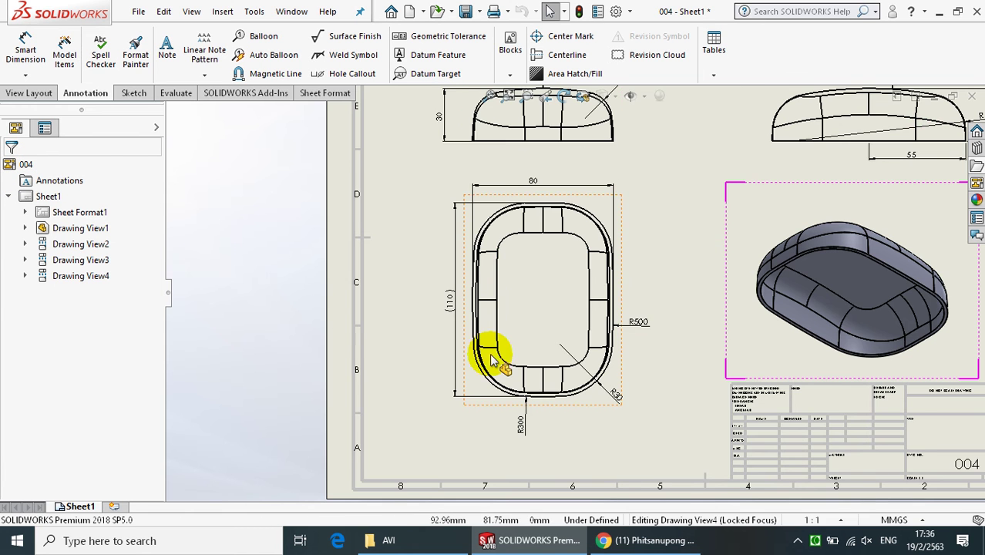
pyautogui.scroll(-2, 497, 345)
pyautogui.scroll(-2, 516, 323)
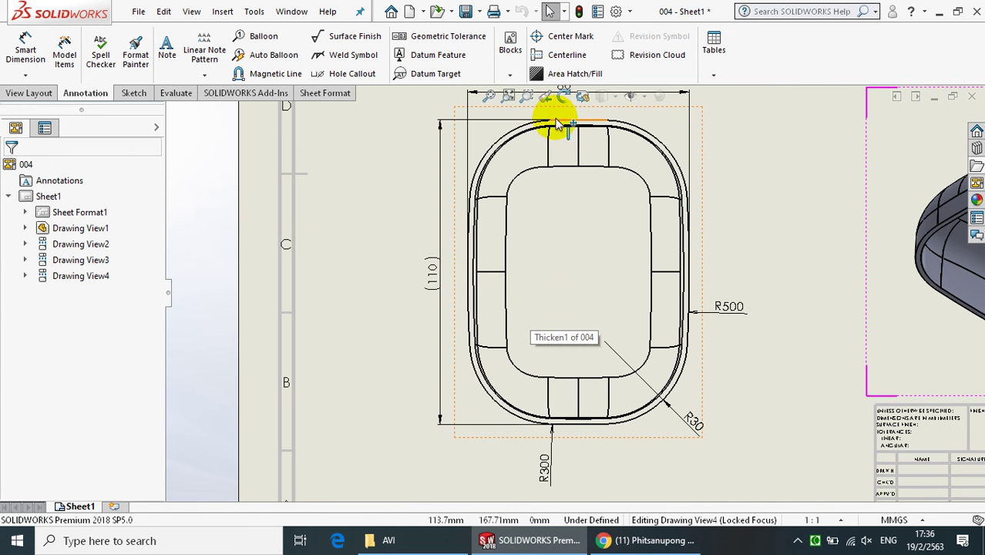
# Step: Draw a vertical centerline from the plan view's top-edge midpoint to its bottom-edge midpoint
pyautogui.click(539, 55)
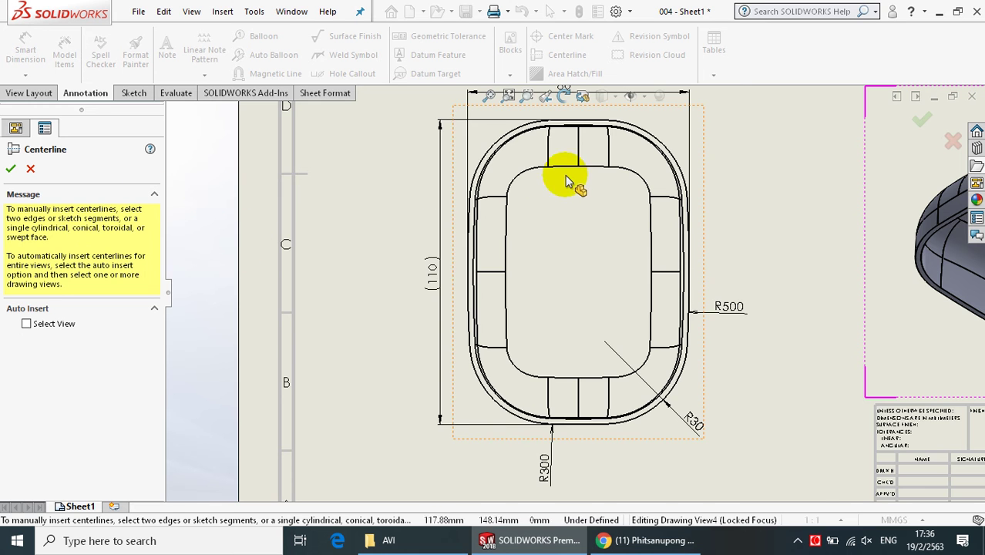
pyautogui.scroll(3, 570, 208)
pyautogui.scroll(-1, 593, 158)
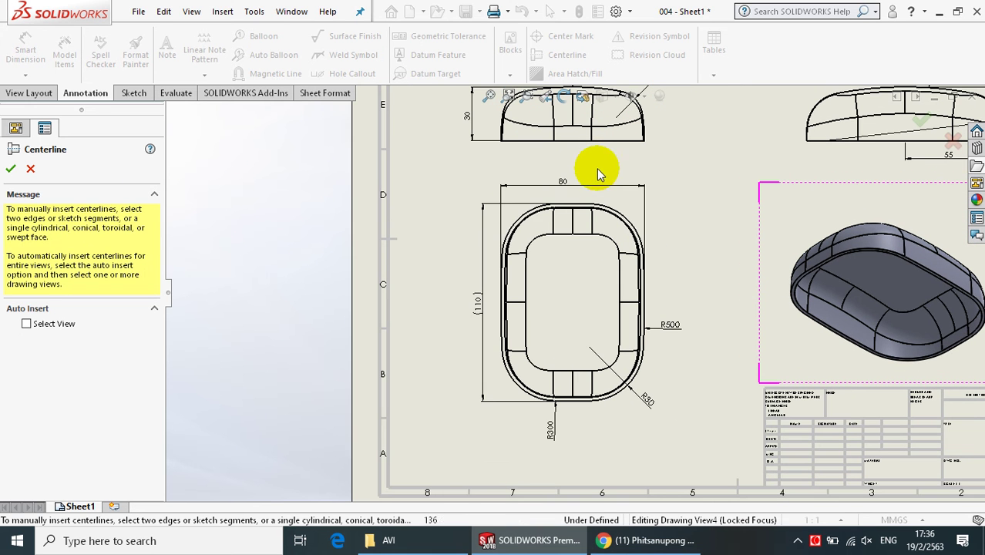
pyautogui.click(571, 235)
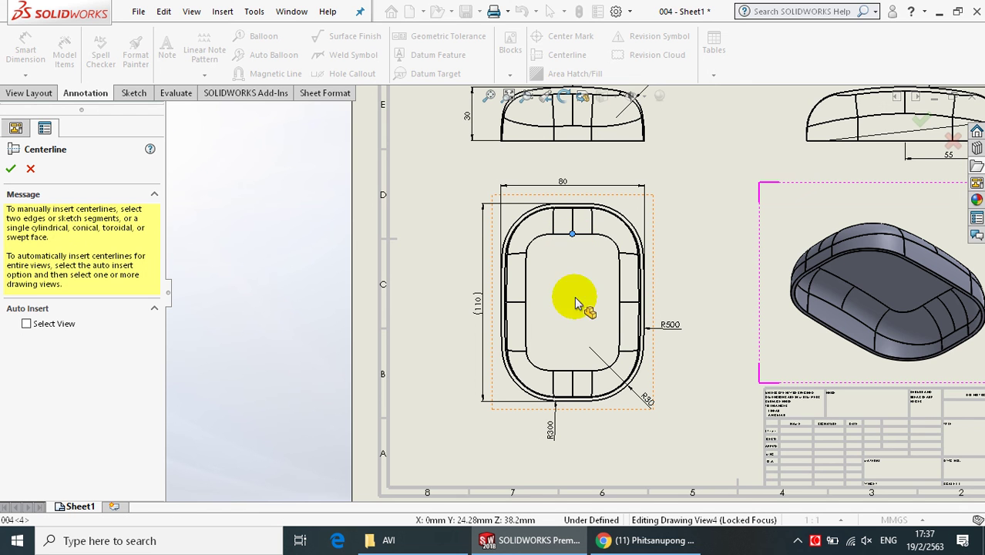
pyautogui.click(573, 377)
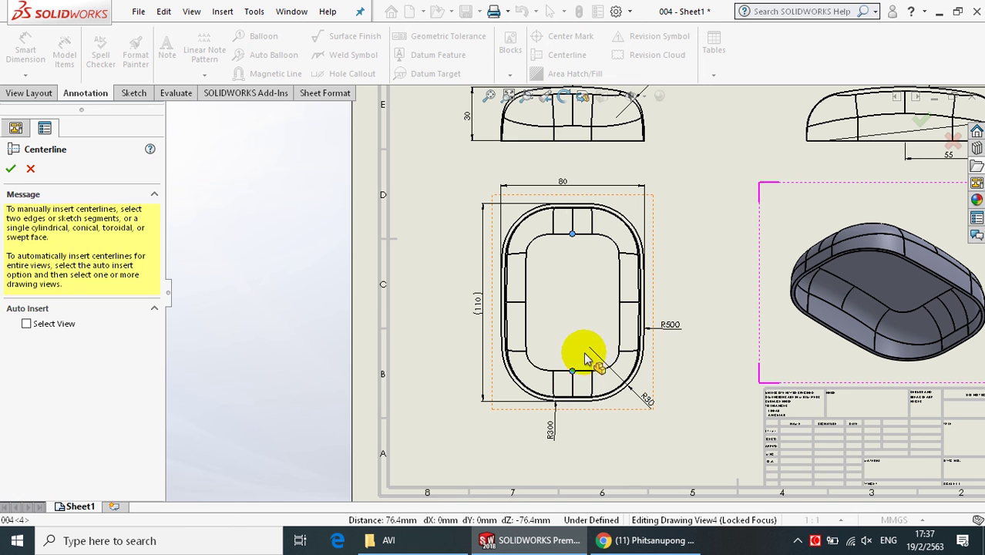
pyautogui.click(13, 170)
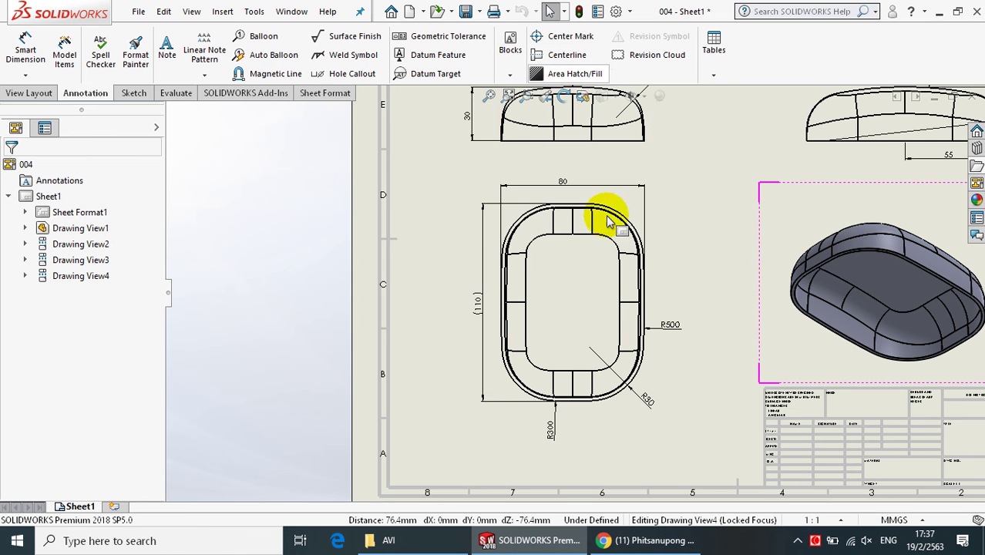
# Step: Give the upper-right view's R100 radius dimension a foreshortened leader
pyautogui.press('f')
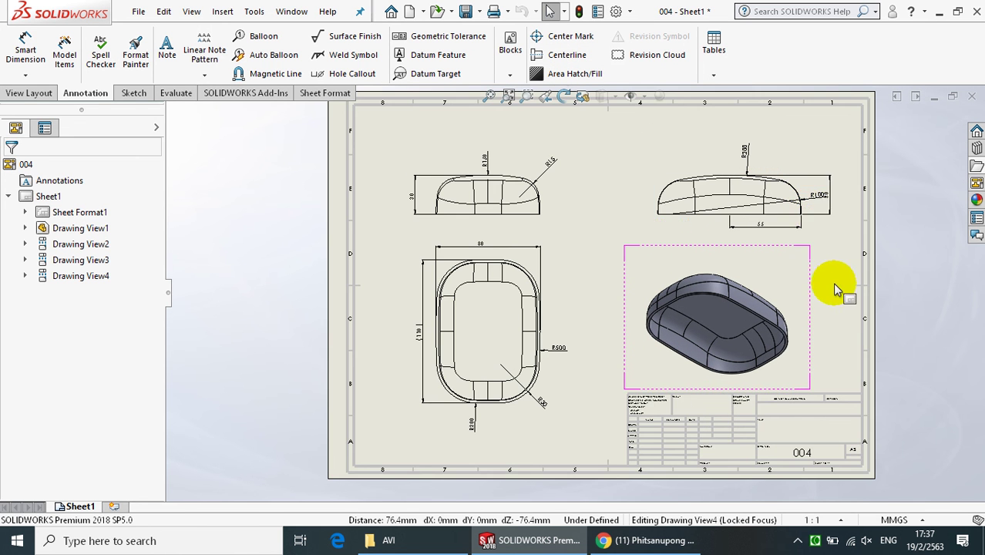
pyautogui.scroll(1, 836, 289)
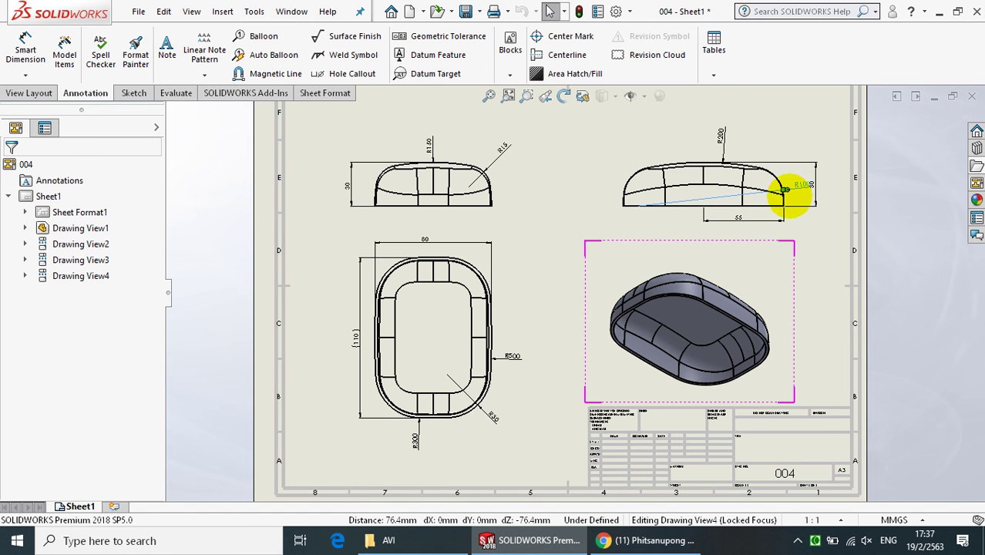
pyautogui.click(799, 193)
pyautogui.click(49, 193)
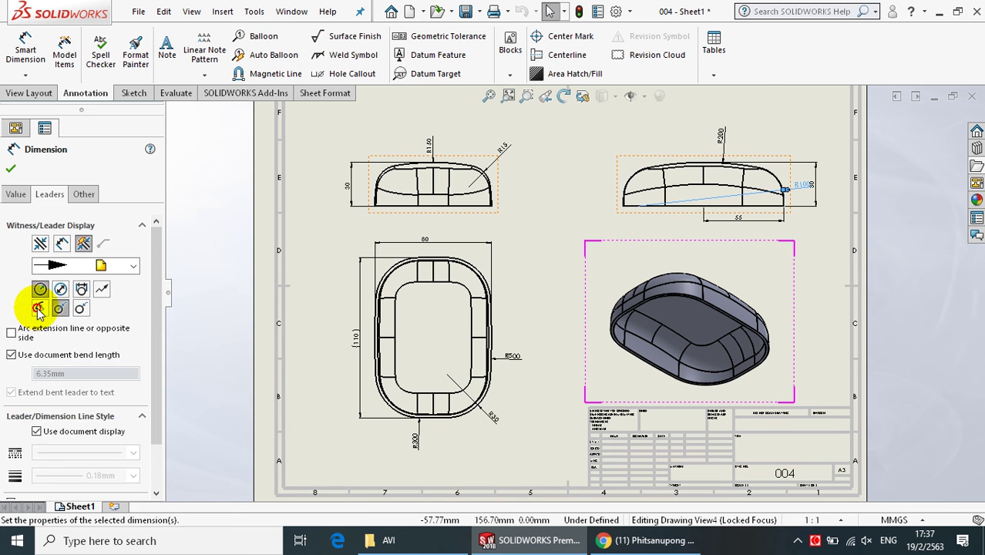
pyautogui.click(39, 309)
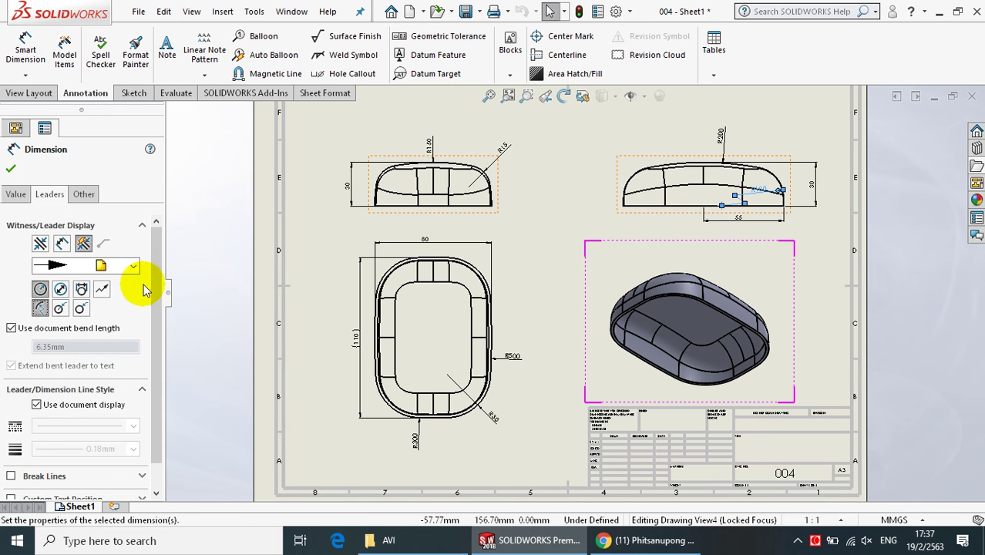
pyautogui.click(103, 288)
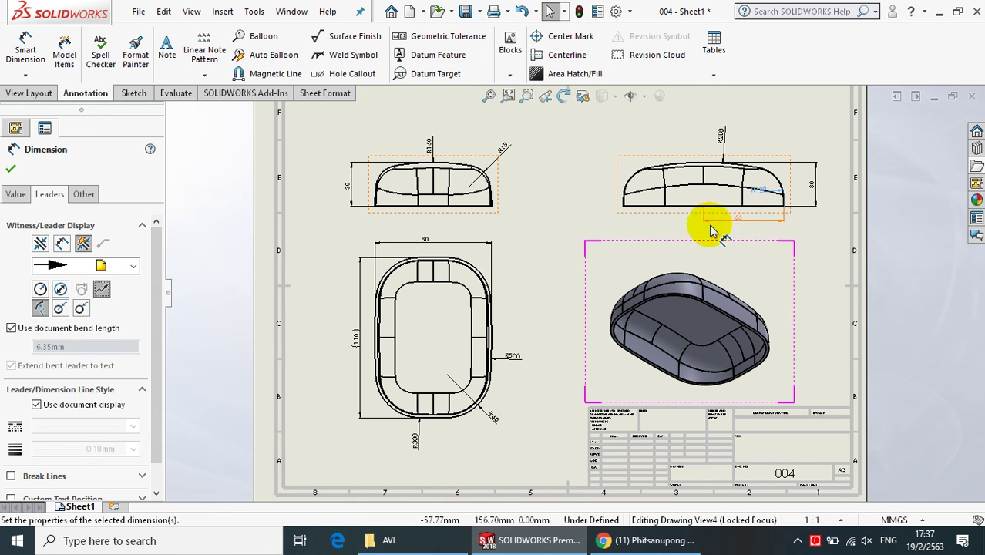
pyautogui.click(10, 168)
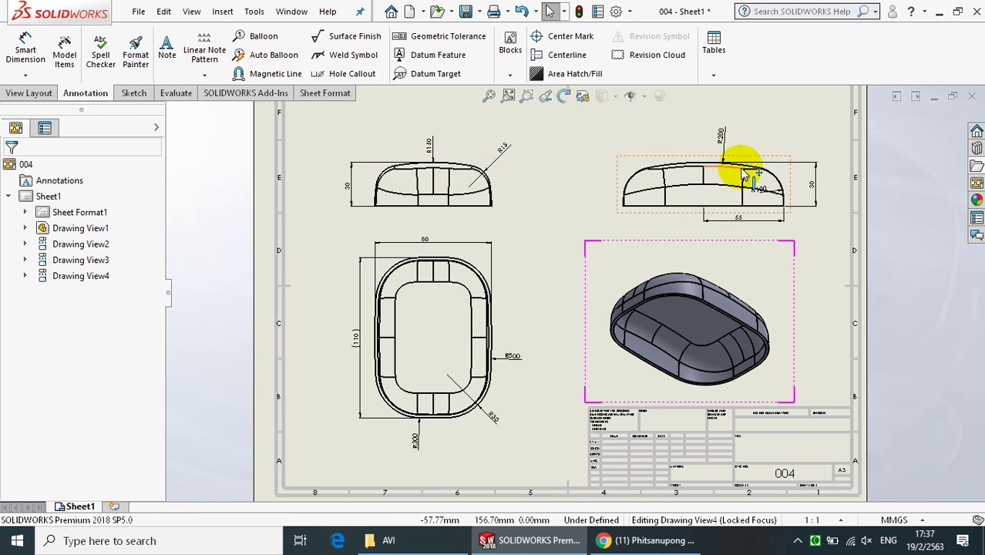
# Step: Move the 30 height dimension to the view's left and R100 just outside its right edge
pyautogui.scroll(-2, 798, 173)
pyautogui.moveTo(780, 215); pyautogui.dragTo(473, 222)
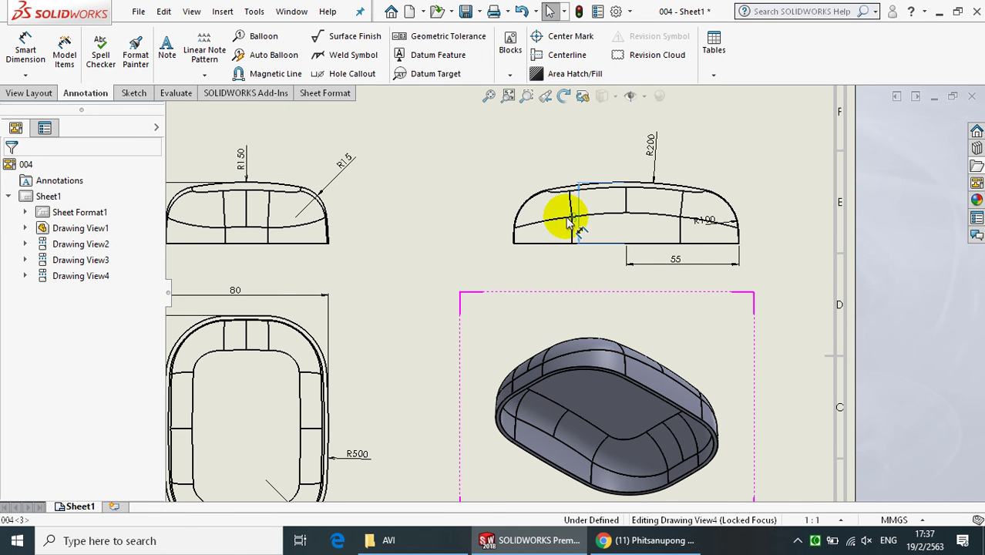
pyautogui.click(474, 222)
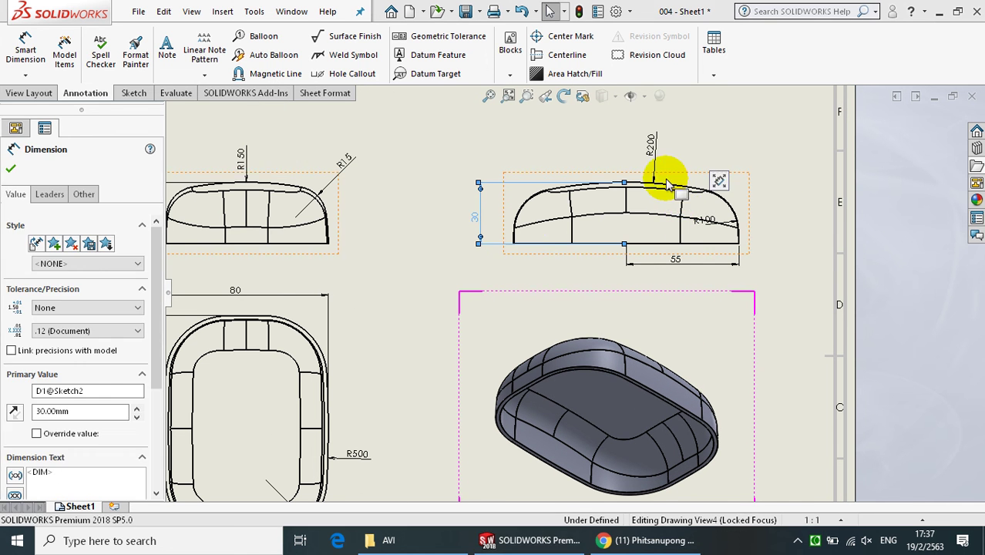
pyautogui.click(597, 147)
pyautogui.click(718, 220)
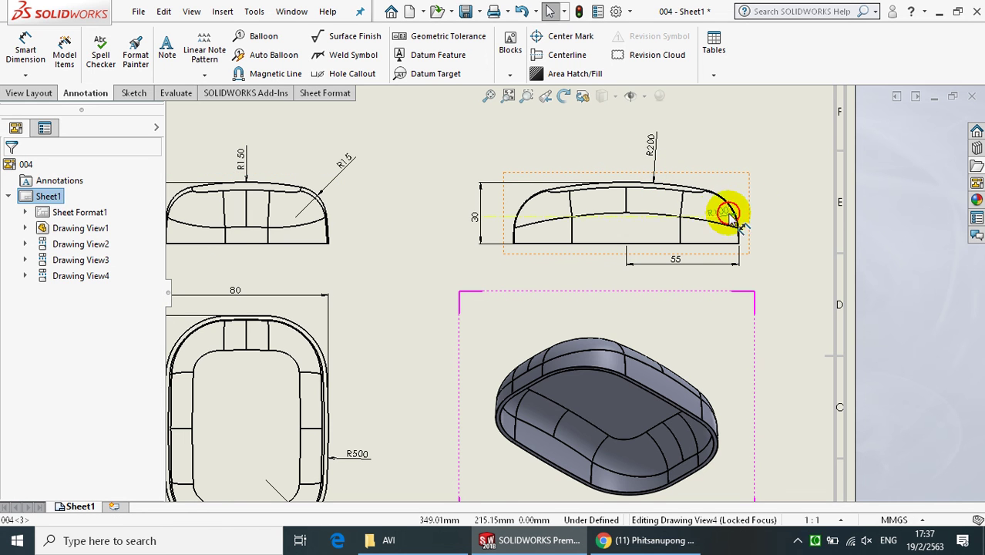
pyautogui.moveTo(712, 221); pyautogui.dragTo(761, 205)
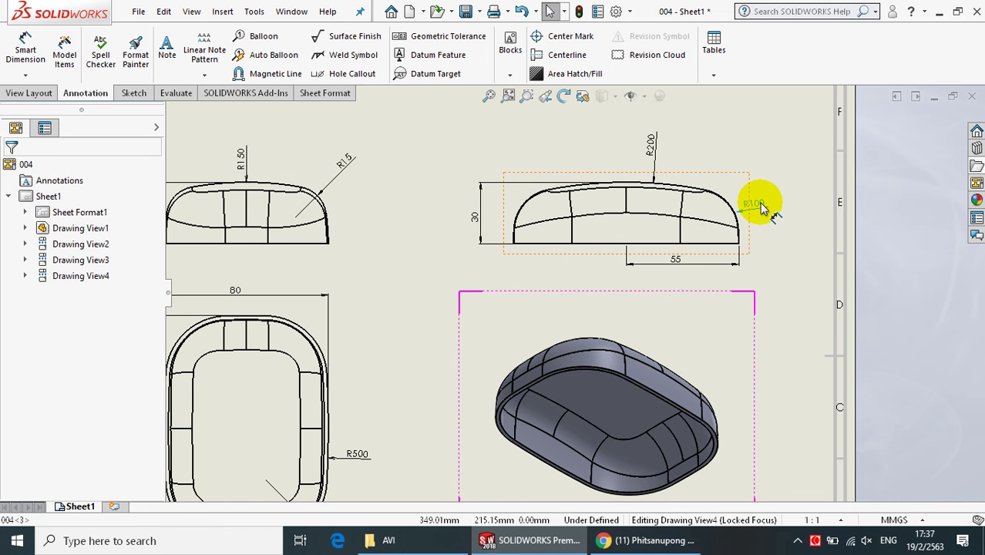
pyautogui.click(774, 262)
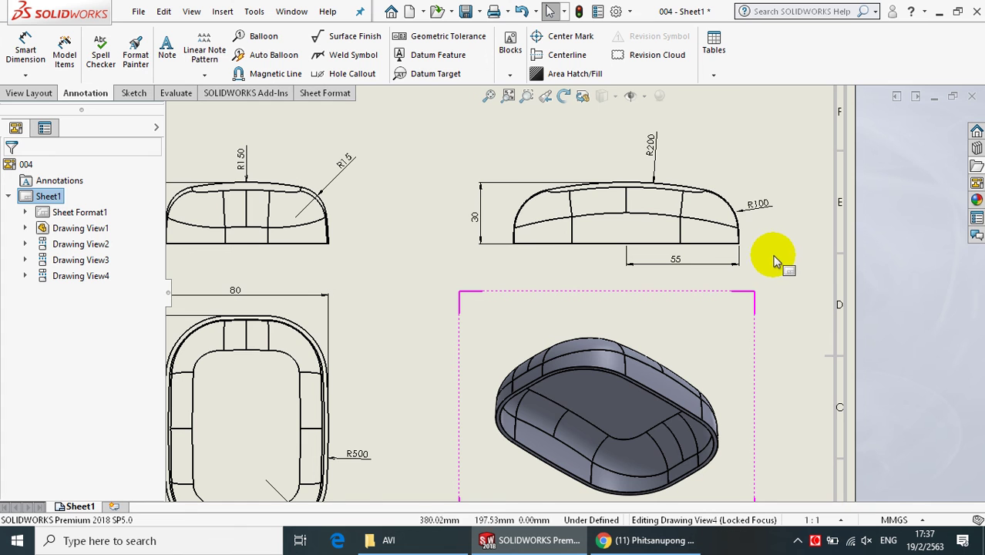
pyautogui.press('f')
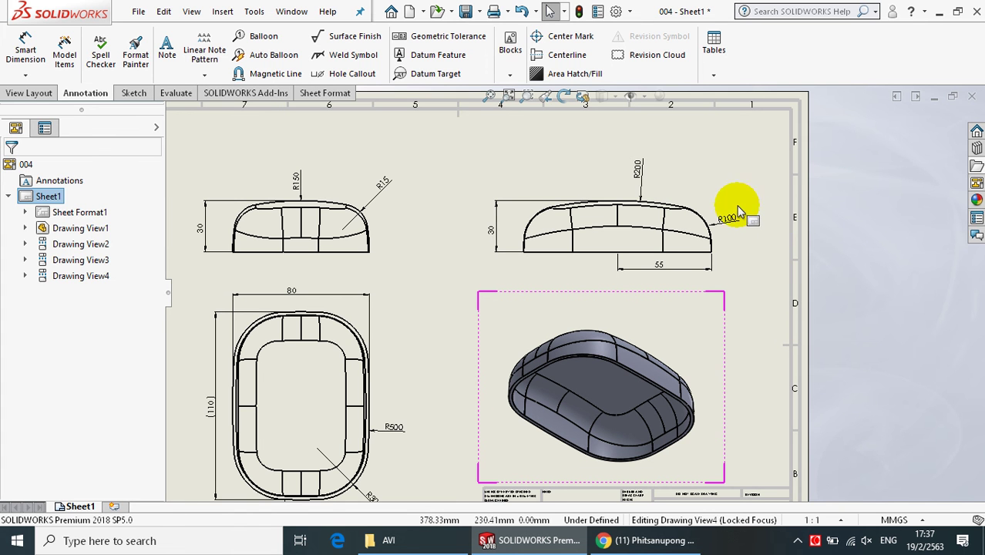
# Step: Dimension the upper-right view's left corner arc as TRUE R20, with its text above the view
pyautogui.click(738, 231)
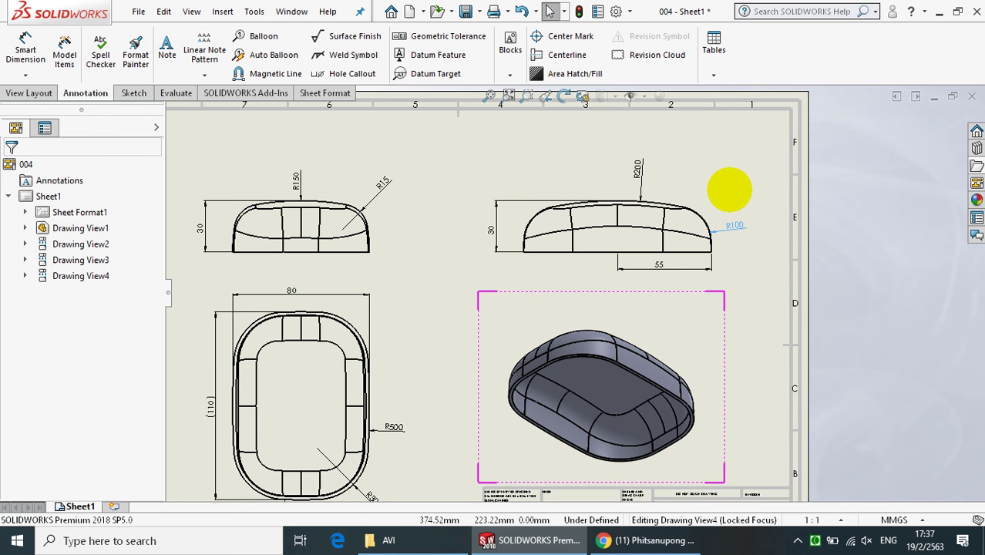
pyautogui.click(716, 189)
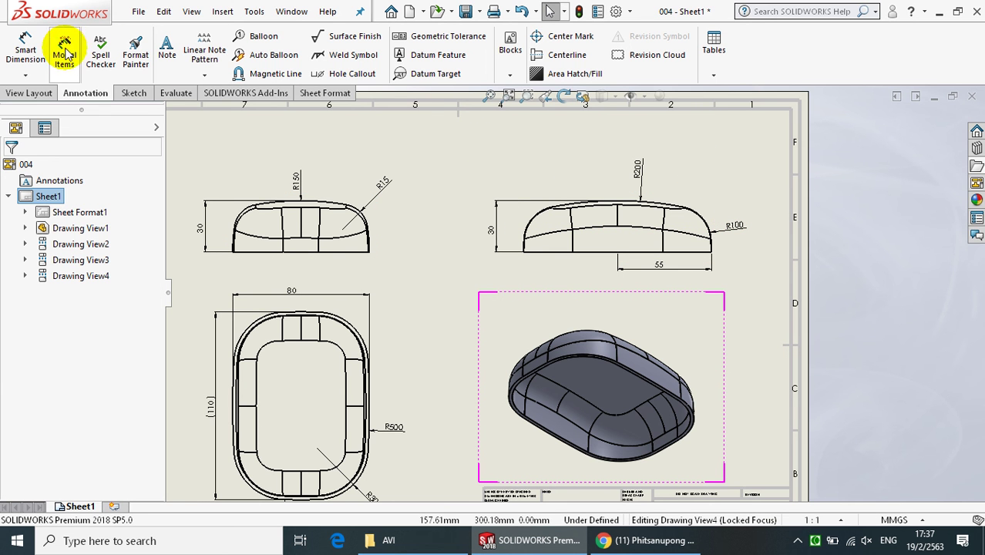
pyautogui.click(25, 48)
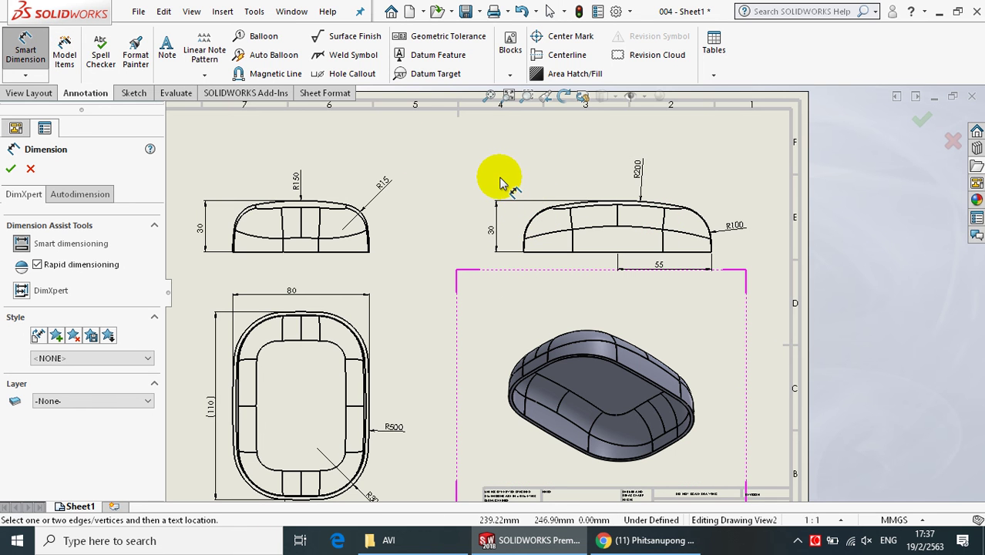
pyautogui.click(531, 226)
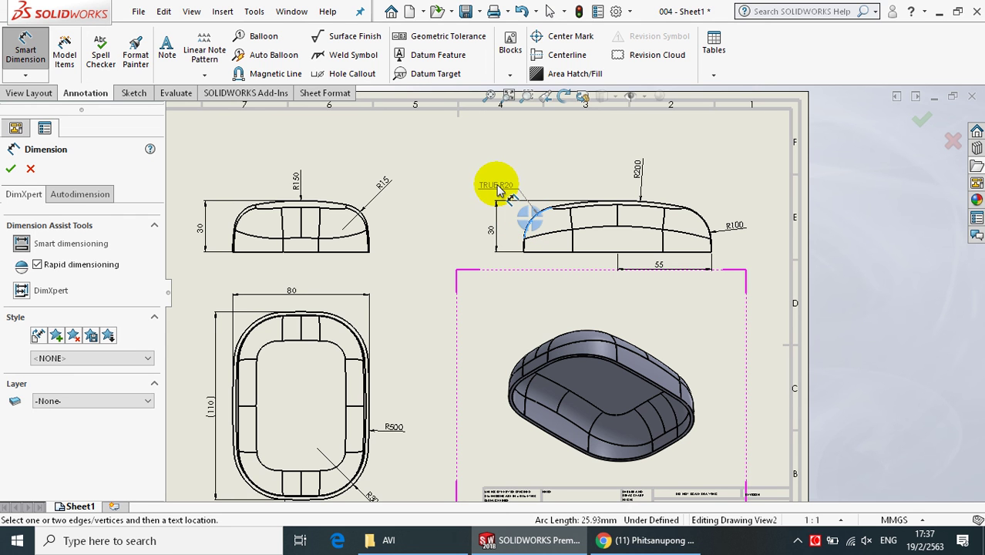
pyautogui.click(496, 186)
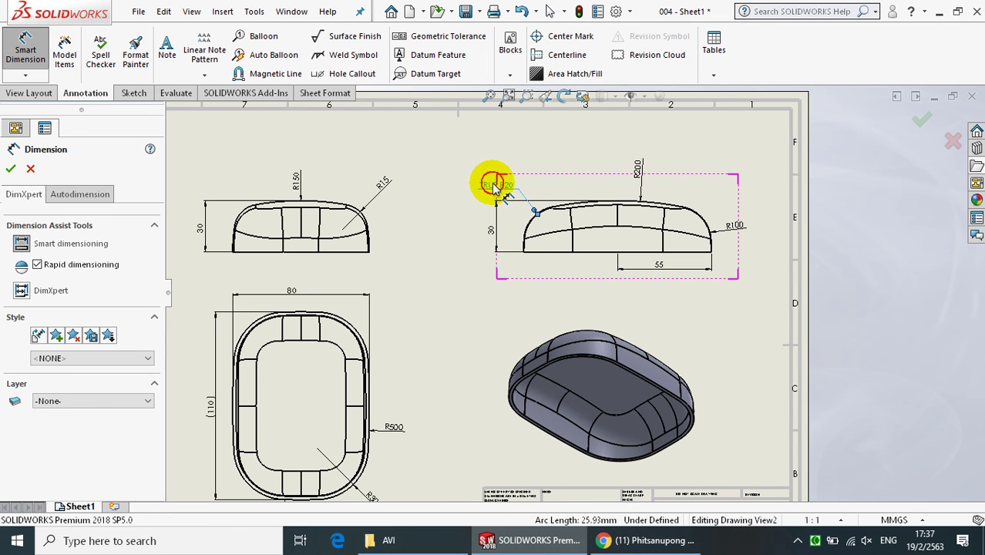
pyautogui.click(12, 170)
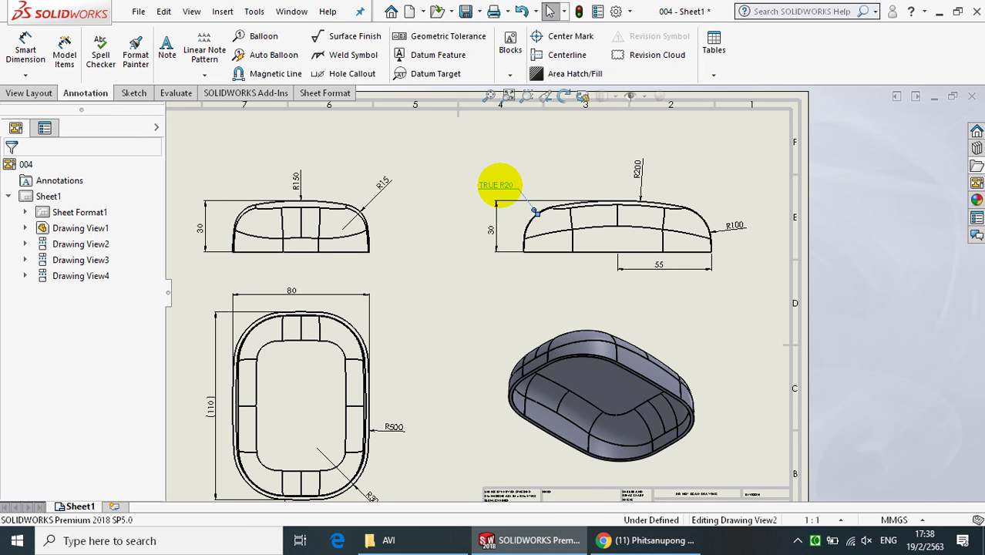
pyautogui.click(498, 185)
pyautogui.click(8, 171)
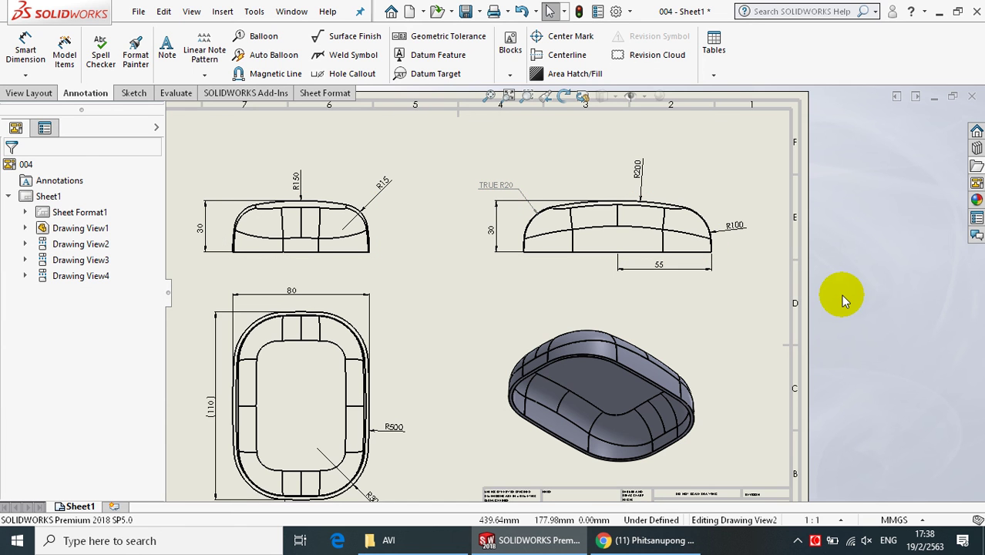
pyautogui.click(841, 295)
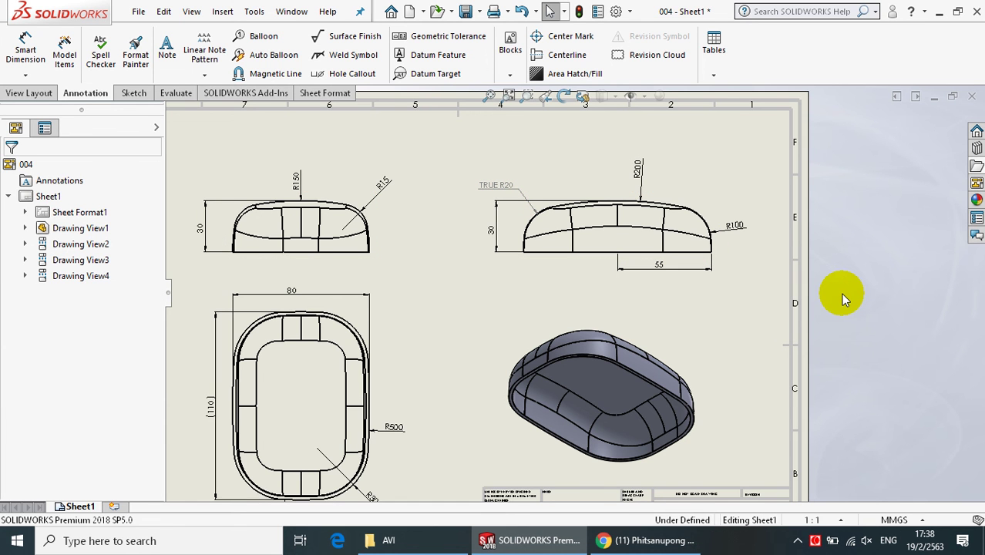